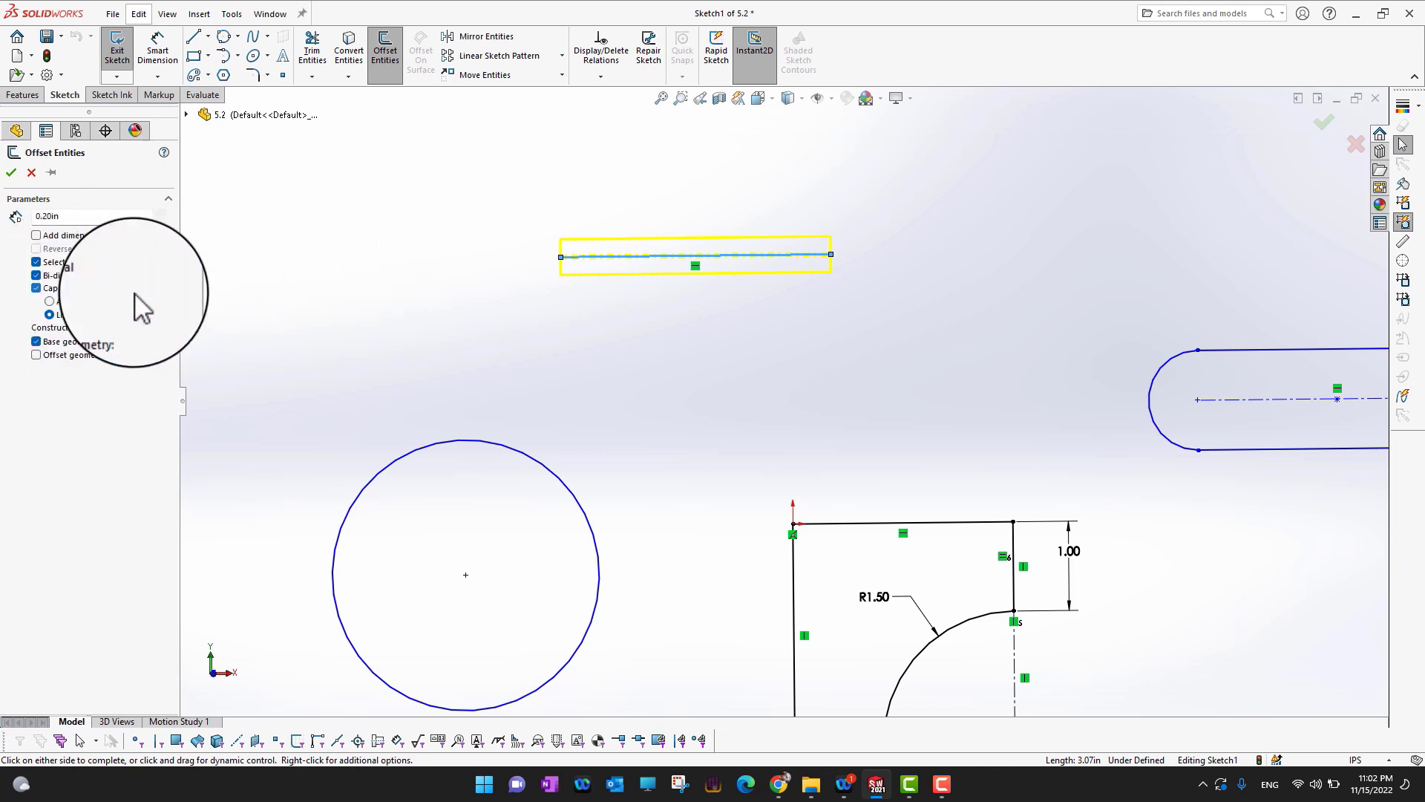
- Give the straight line's 0.20 in bi-directional offset arc-shaped end caps and apply the offset
left_click(60, 304)
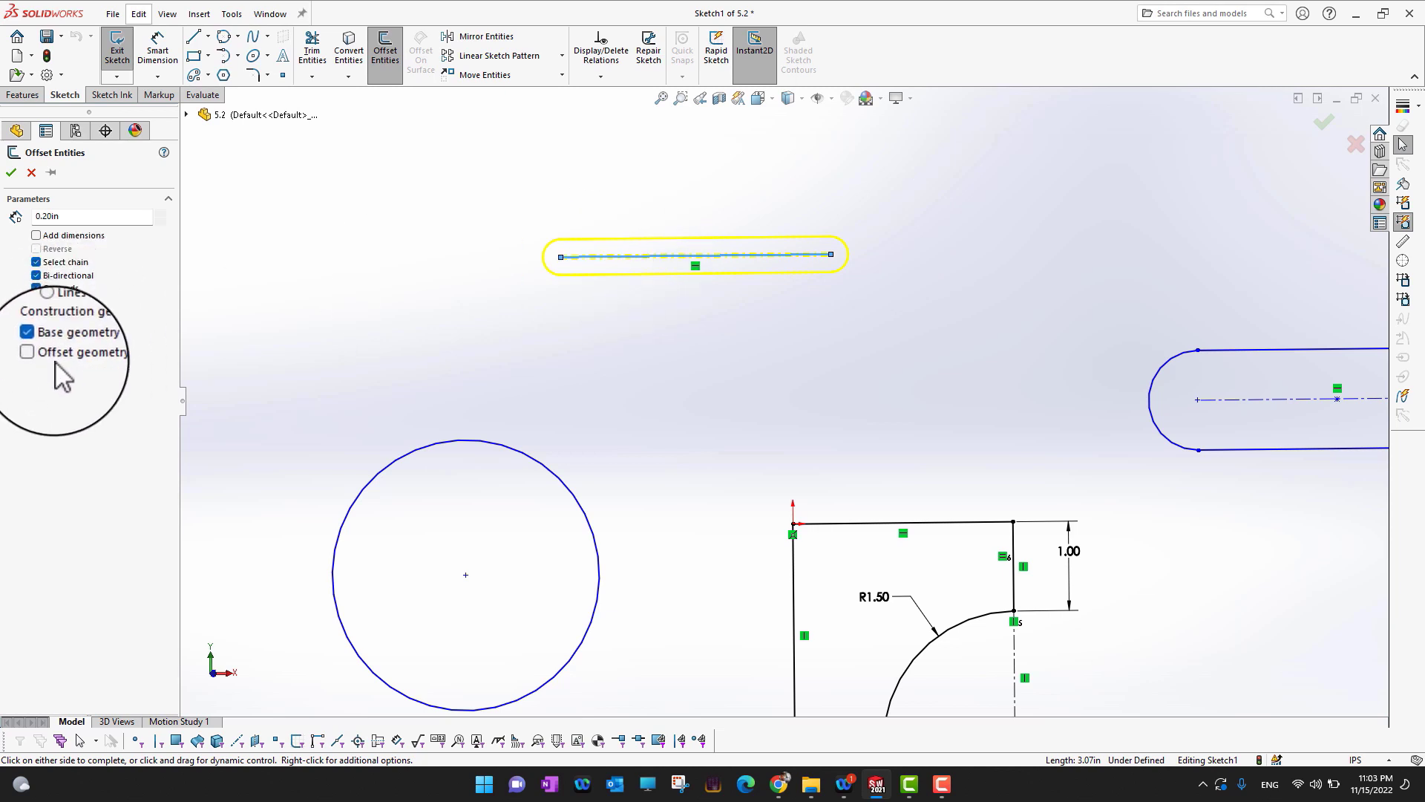
left_click(14, 173)
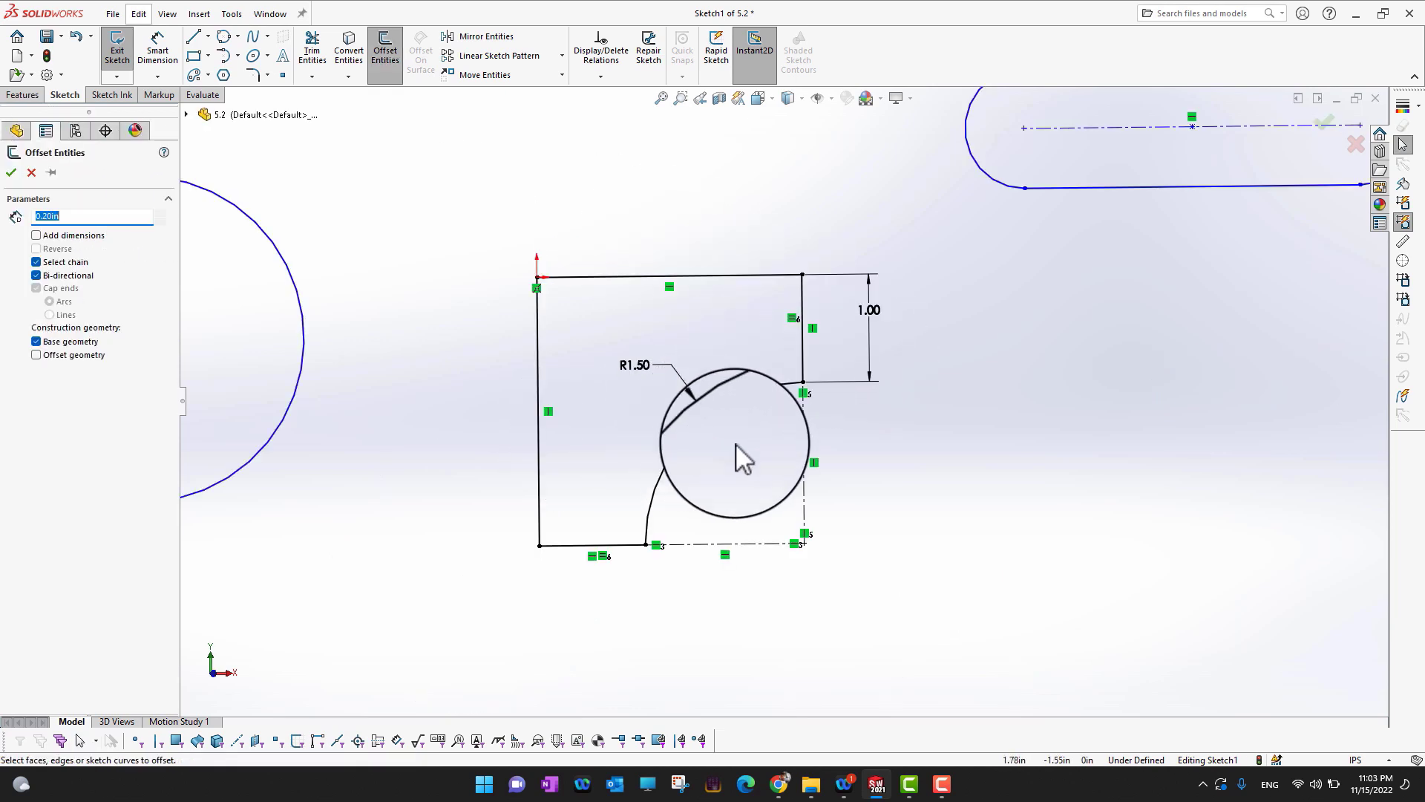
- Offset only the R1.50 arc by 0.20 in toward its centre, one-directional, without chain selection and with the base geometry not made construction
left_click(696, 430)
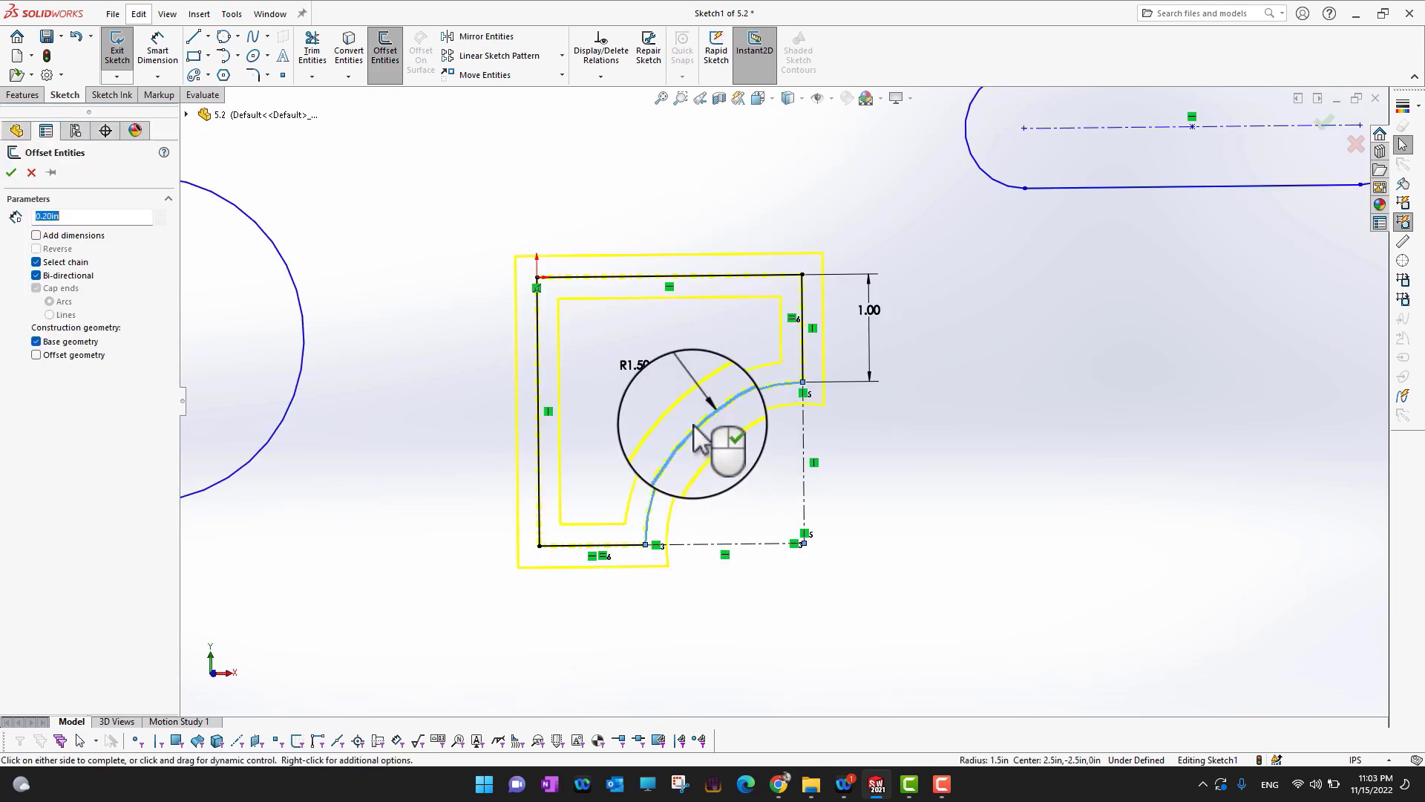
left_click(34, 277)
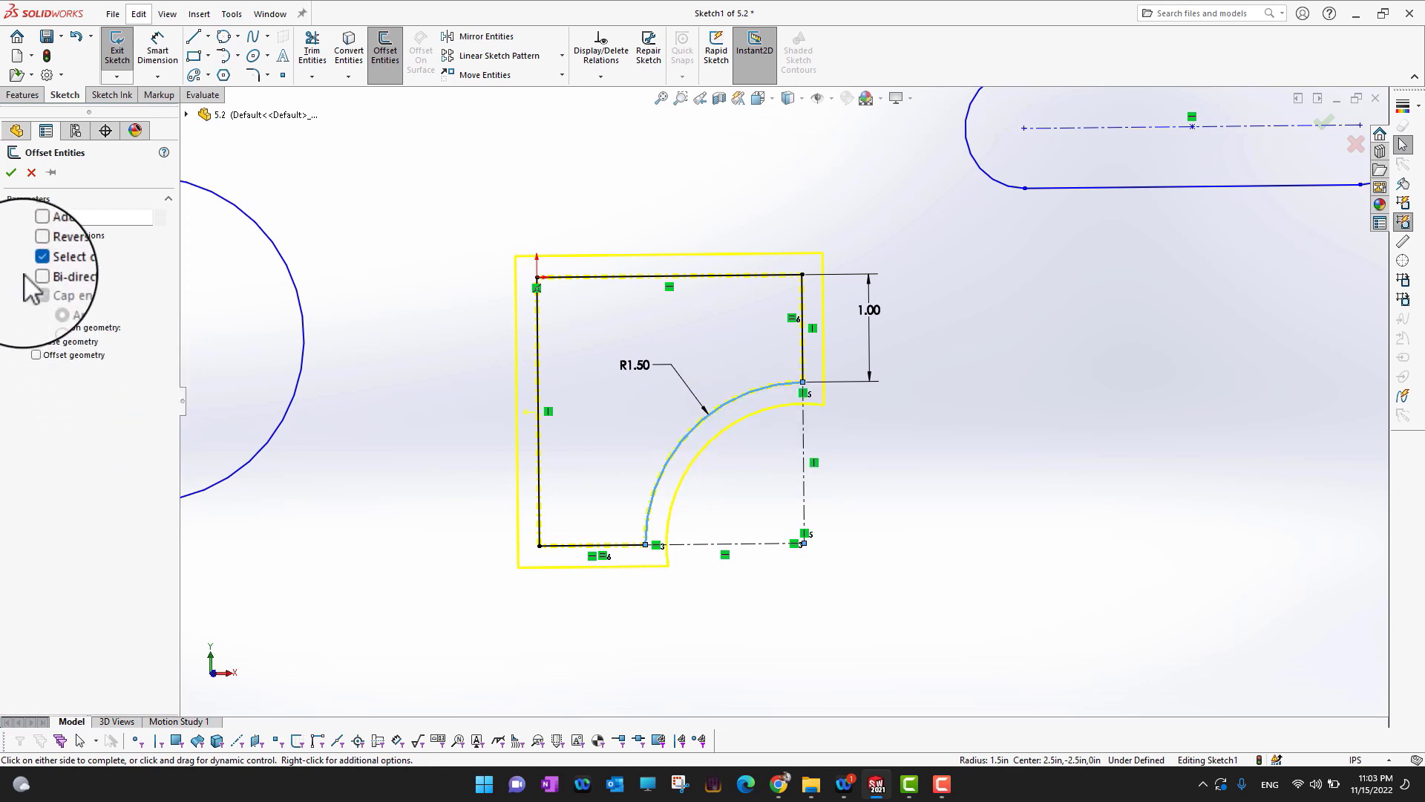
left_click(46, 262)
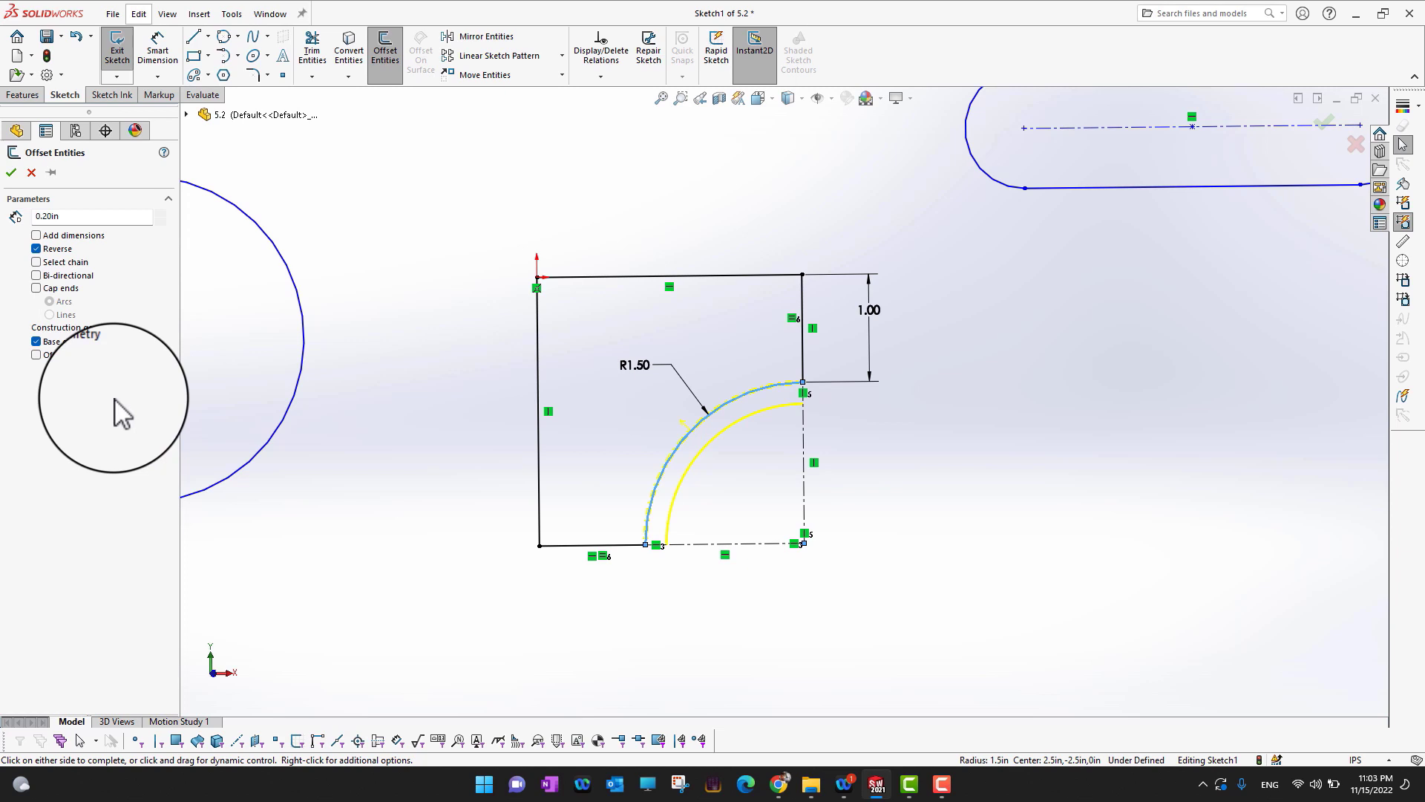
left_click(36, 342)
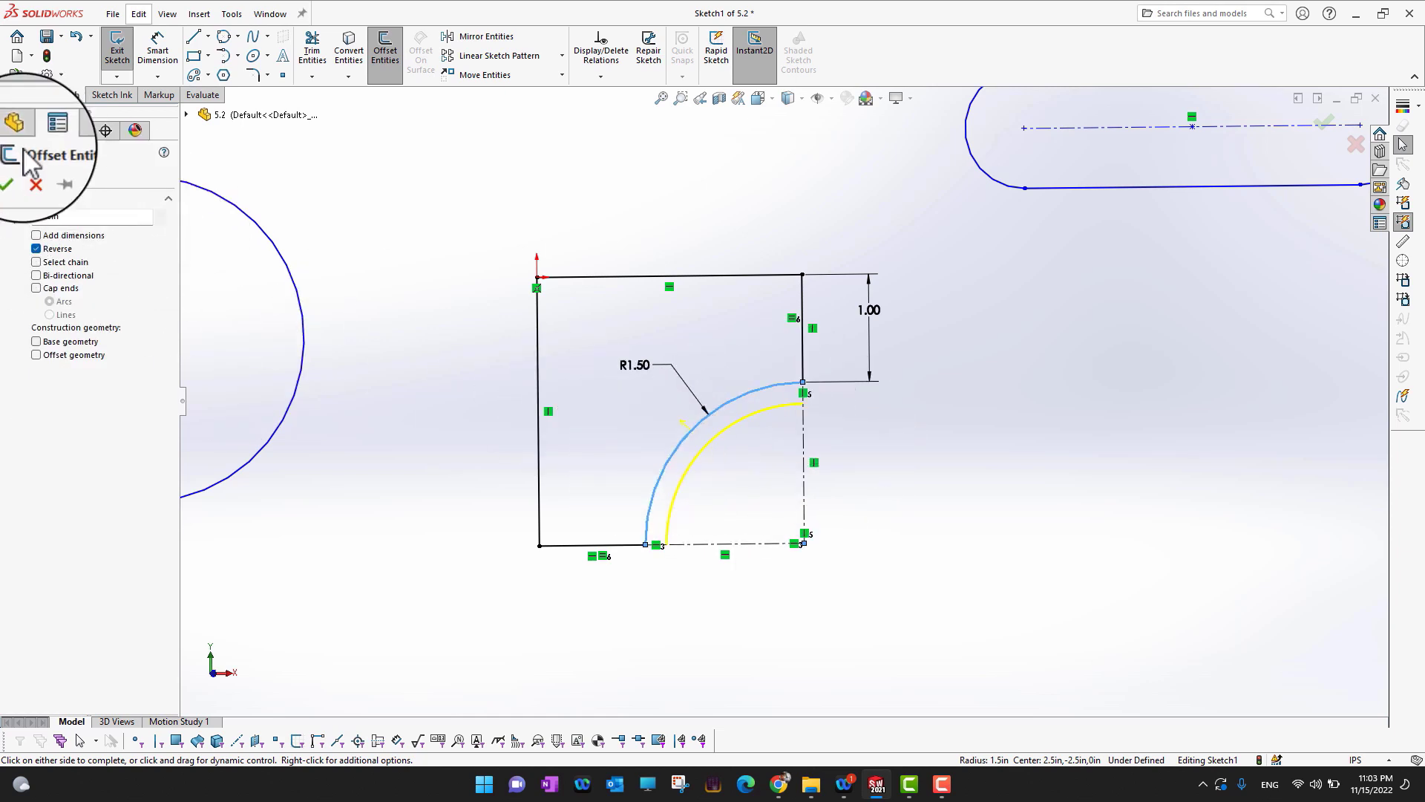
left_click(9, 184)
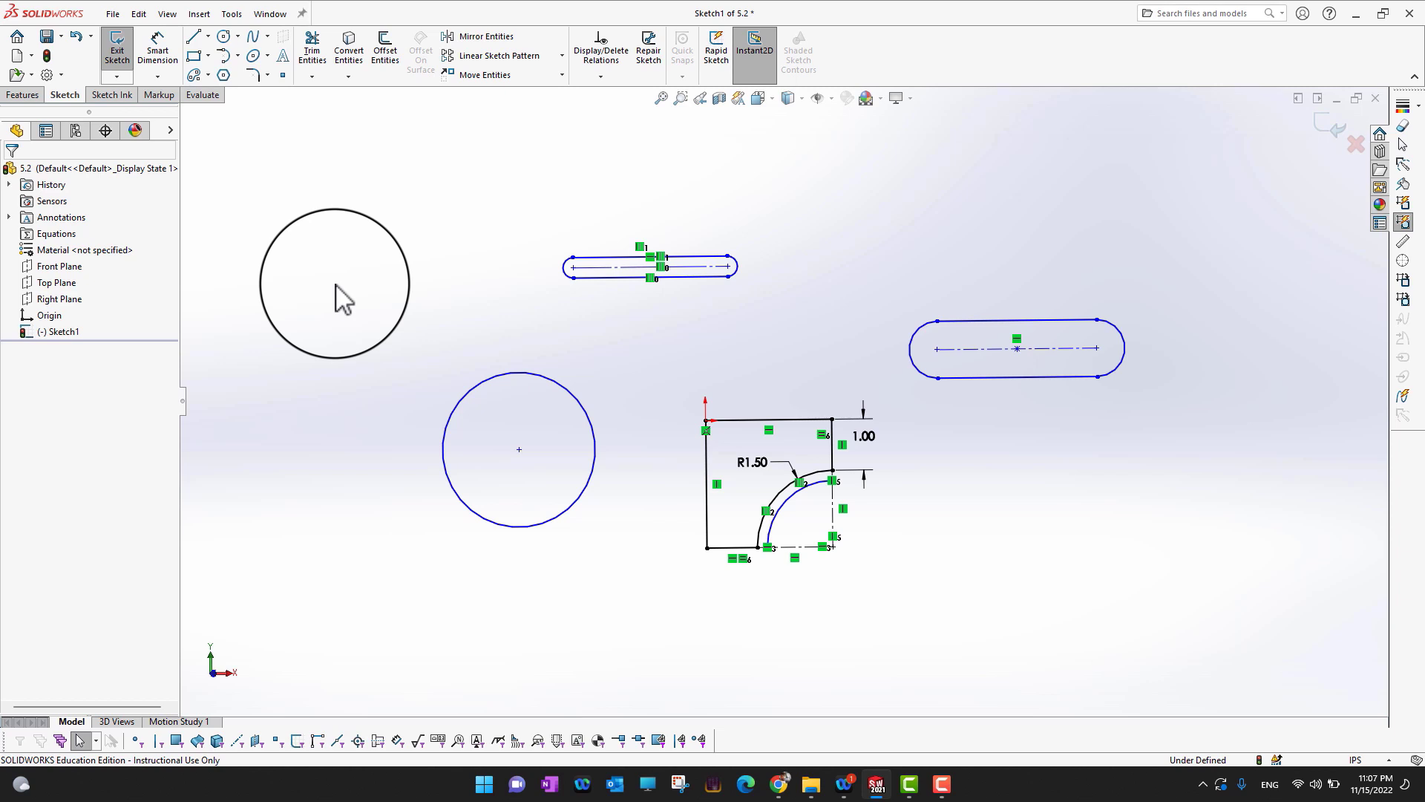
- Sketch a corner rectangle about 5.65 by 4.03 in below the large slot
left_click(194, 57)
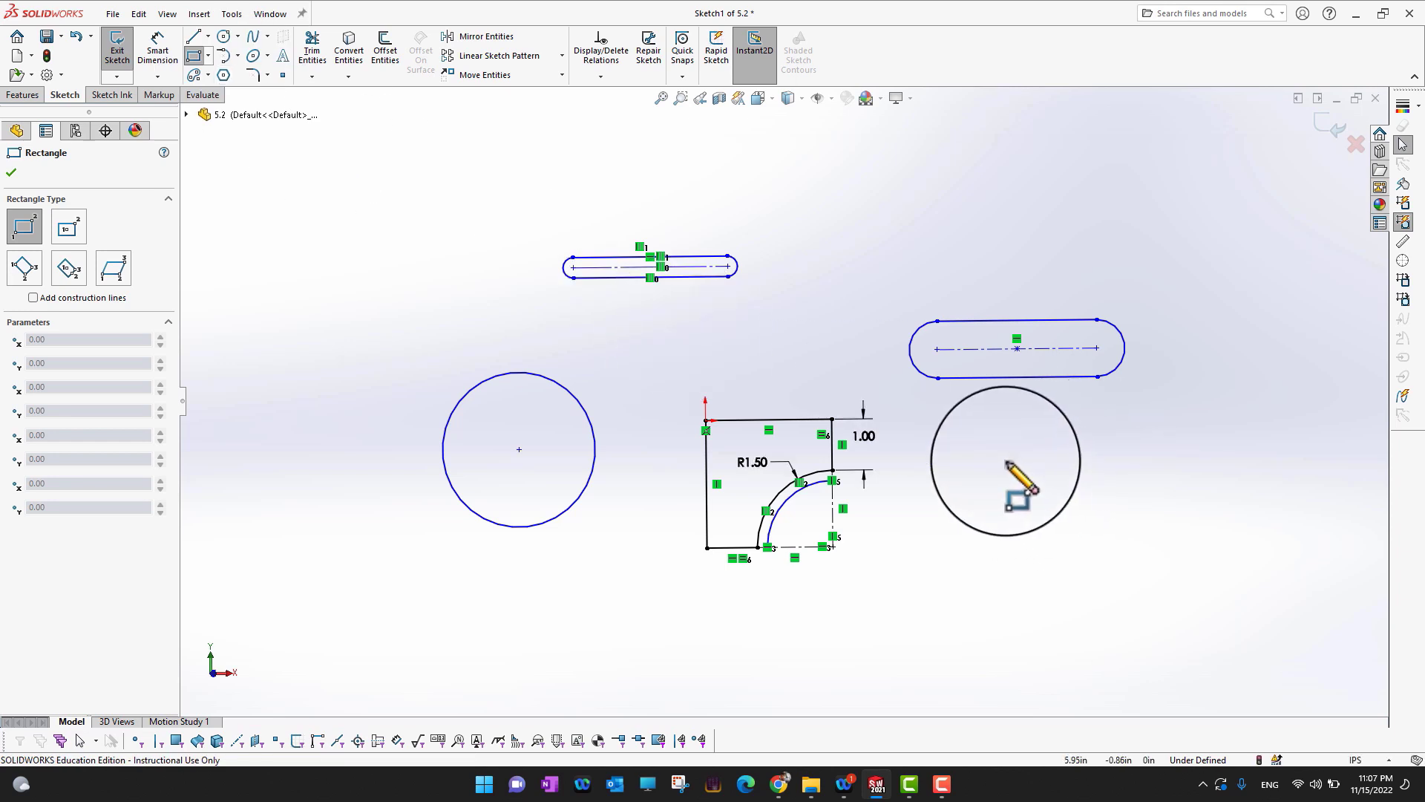
left_click(1006, 460)
left_click(1293, 664)
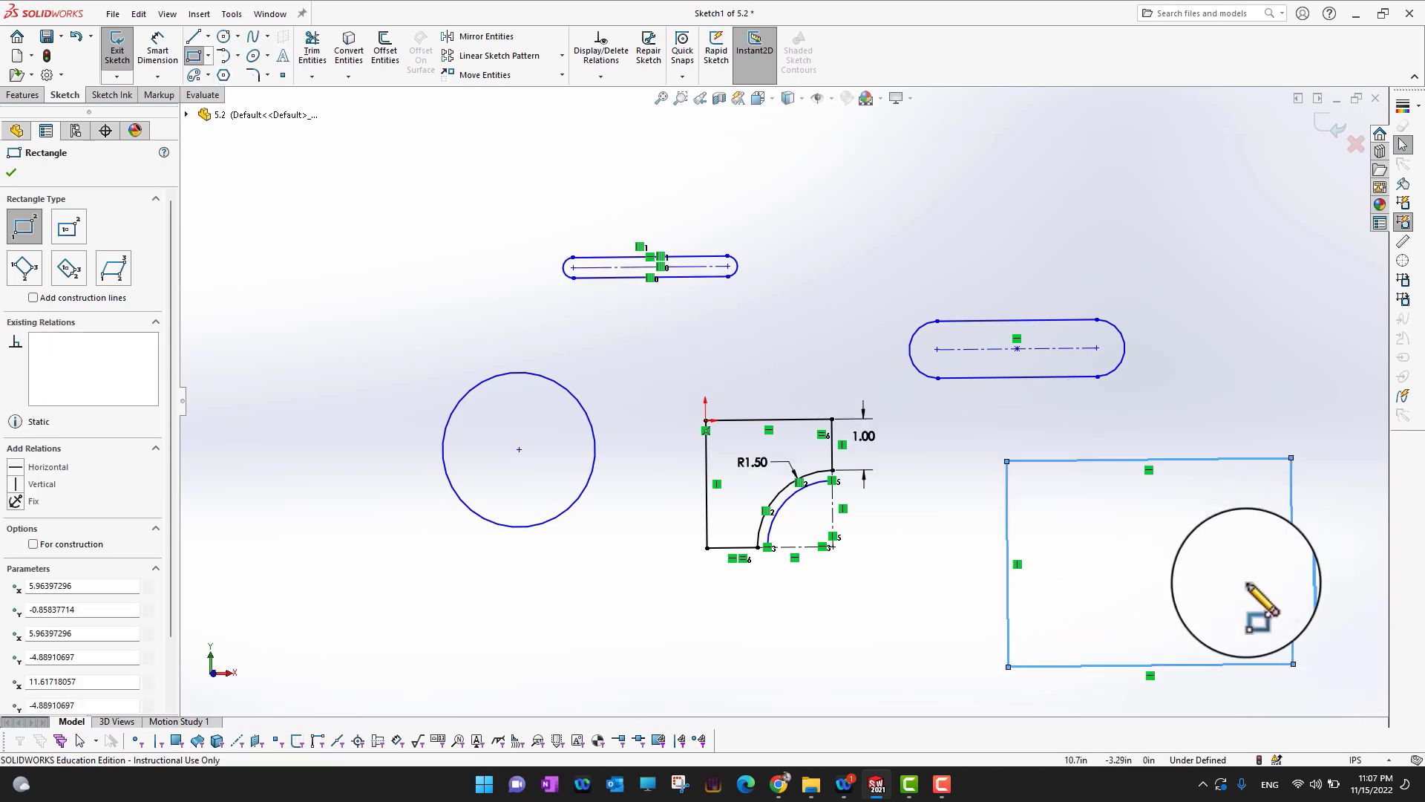
left_click(11, 172)
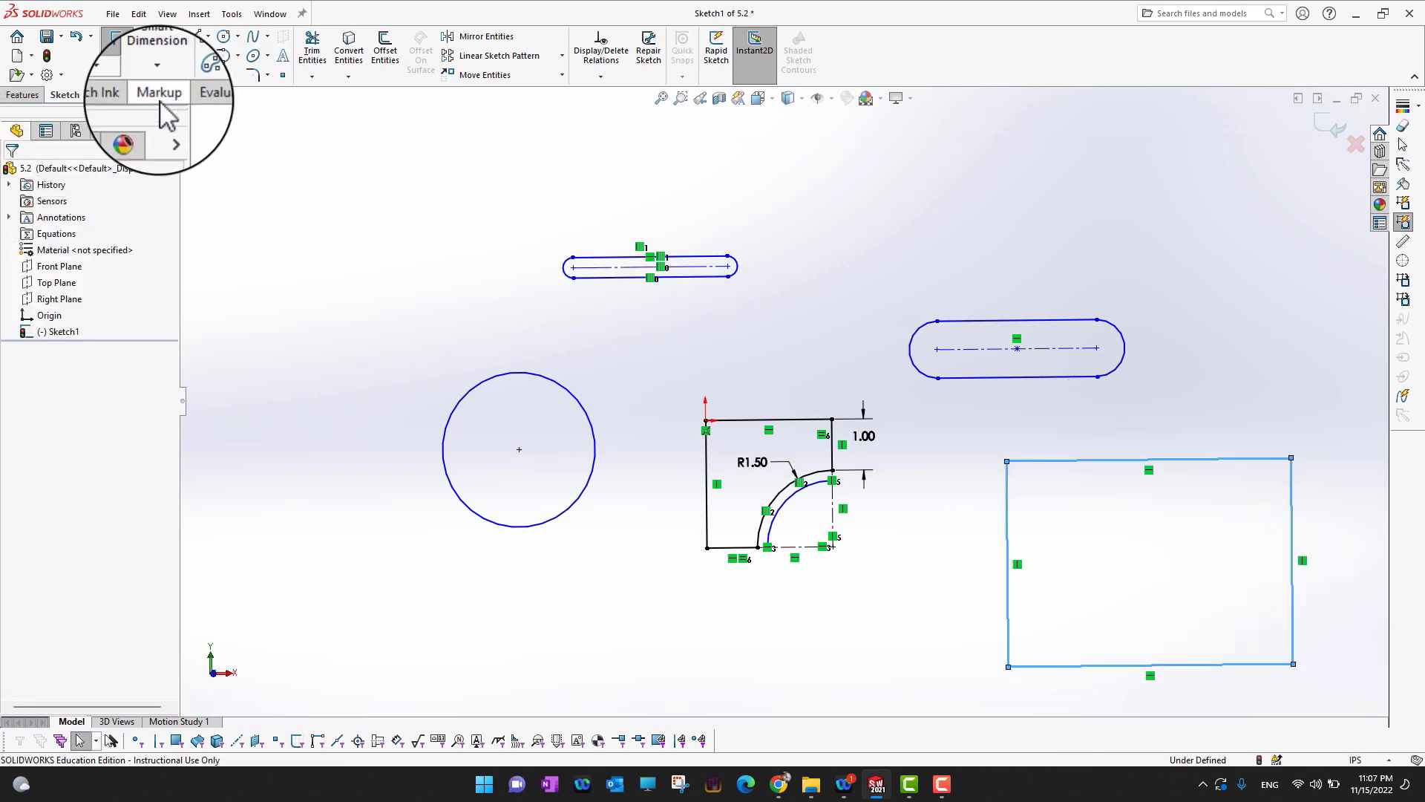
- Sketch four circles near the rectangle's corners, radii about 0.38 in upper right, 0.49 in upper left, 0.56 in lower left and 0.47 in lower right
left_click(223, 35)
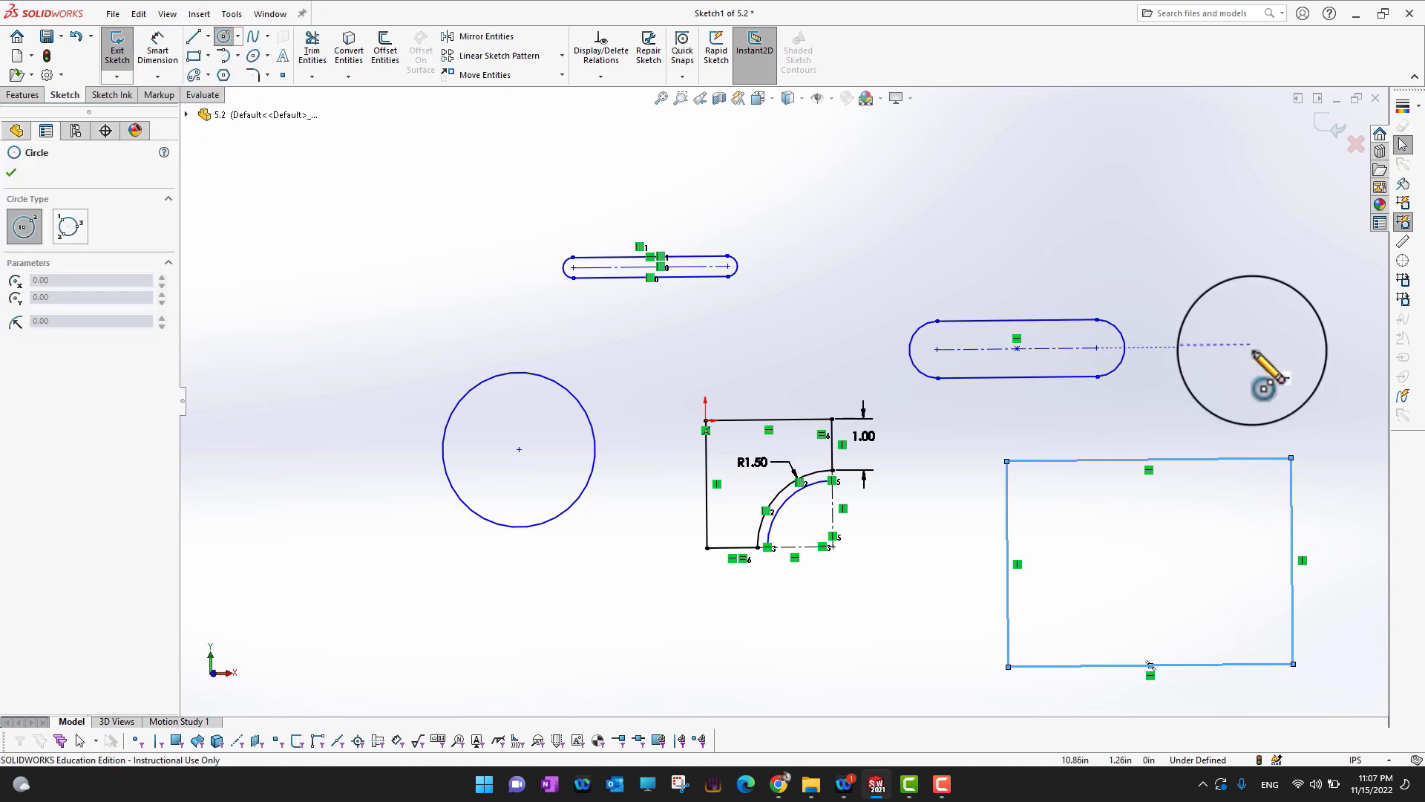
left_click(1251, 496)
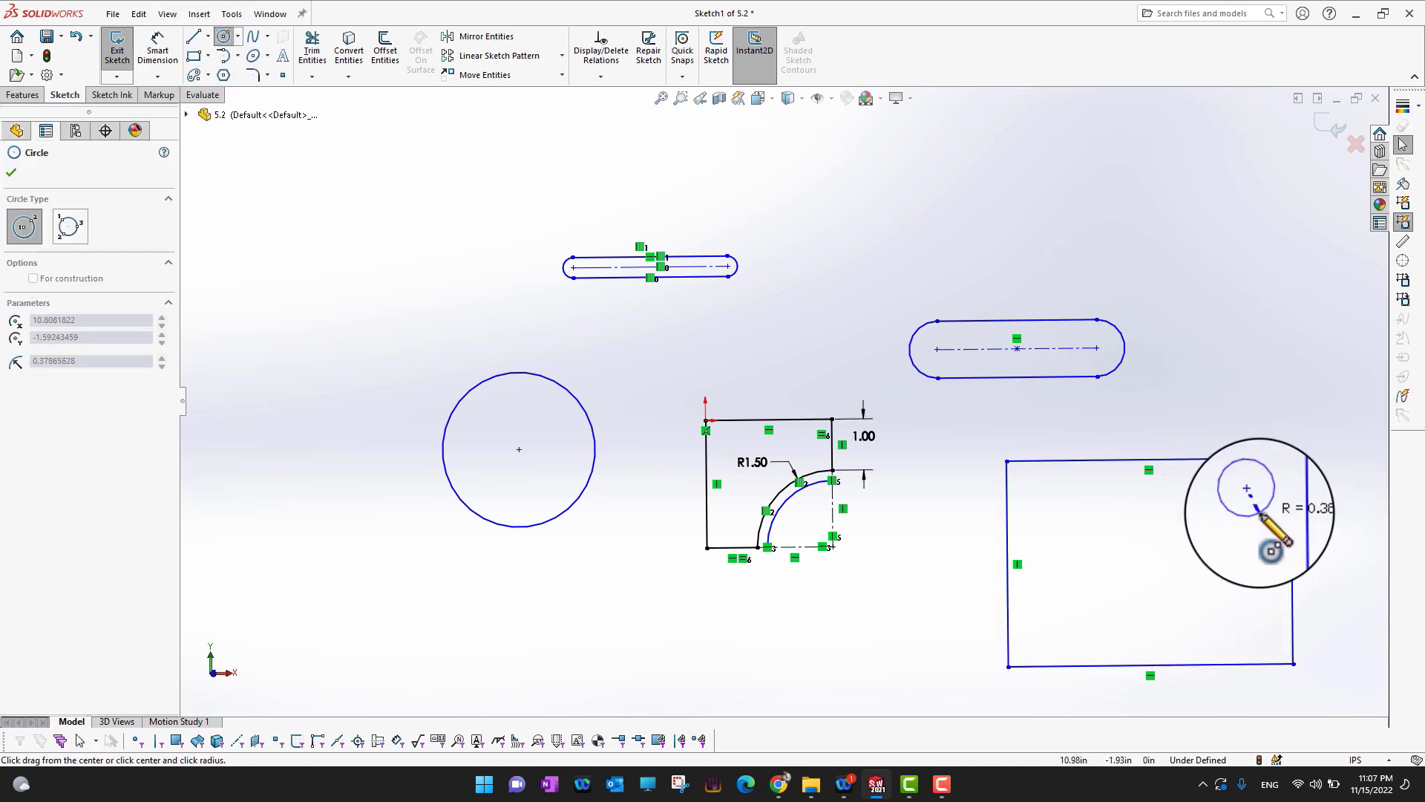
left_click(1264, 509)
left_click(1045, 498)
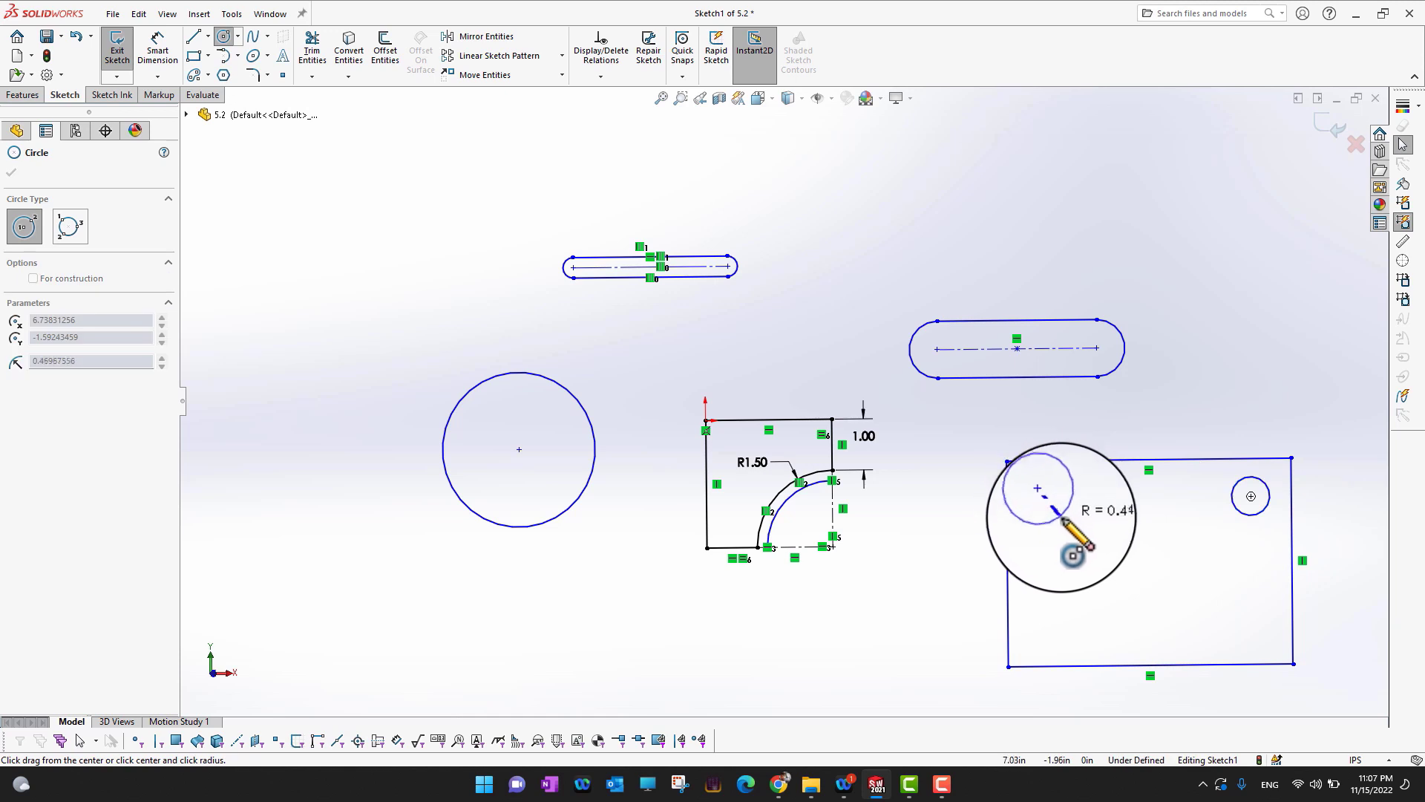
left_click(1068, 514)
left_click(1046, 623)
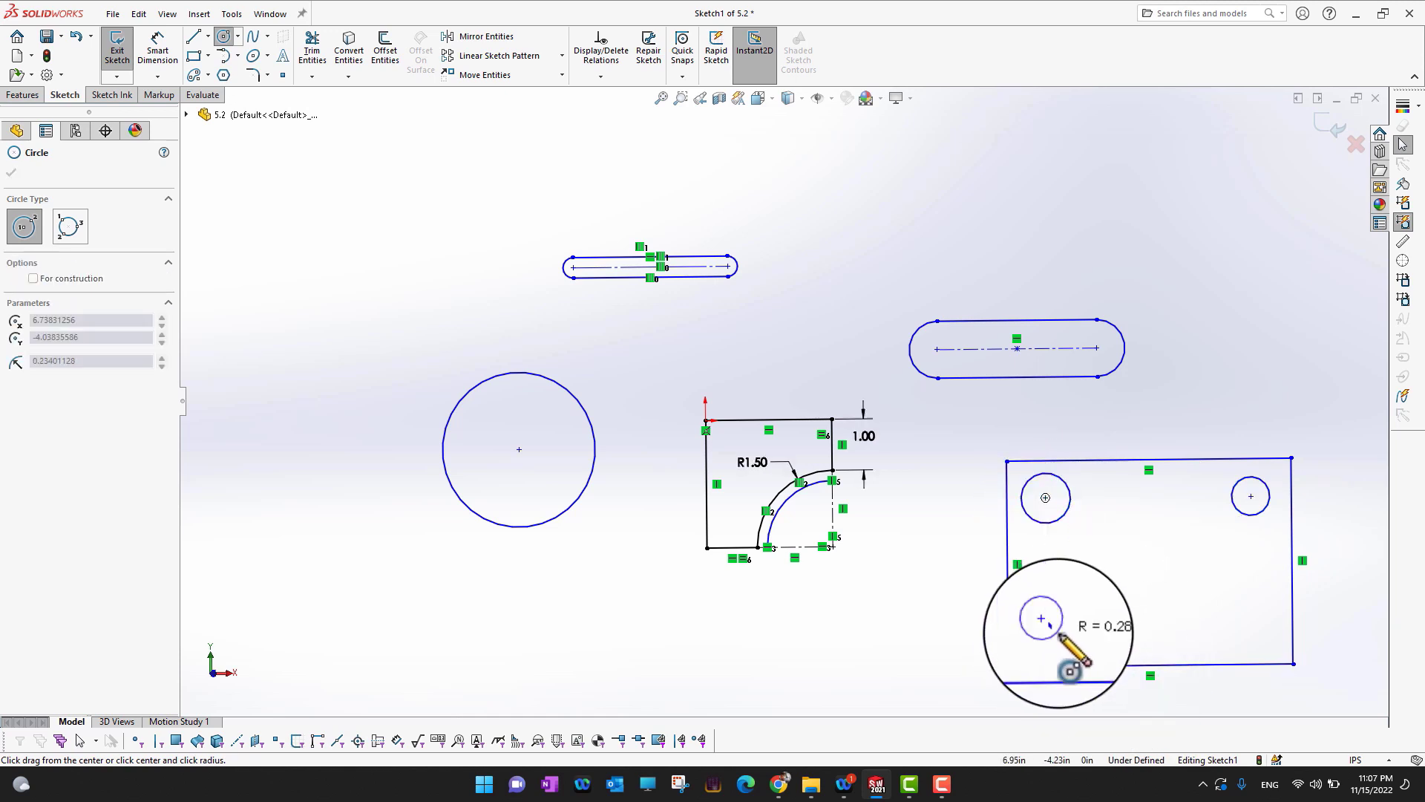
left_click(1068, 643)
left_click(1249, 623)
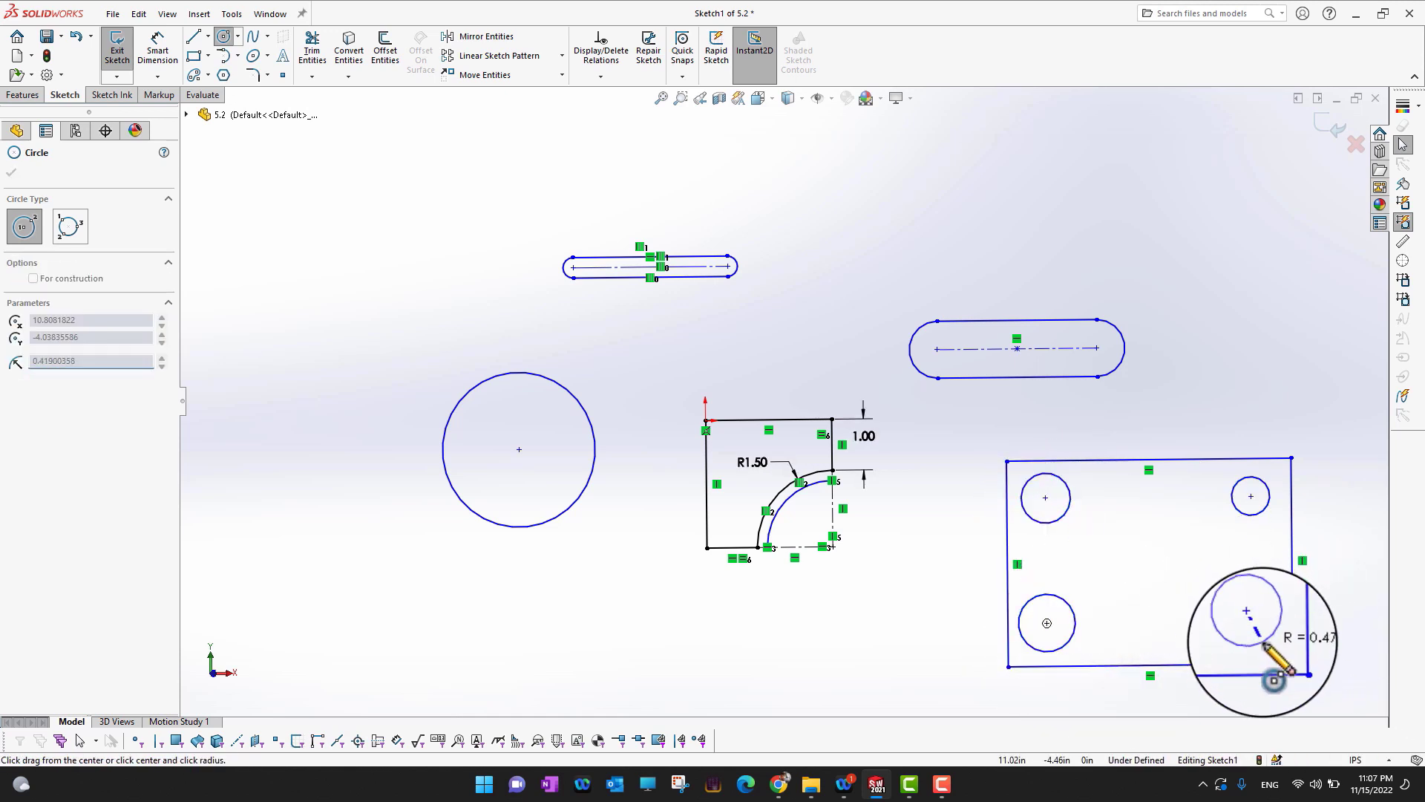
left_click(1266, 640)
left_click(11, 172)
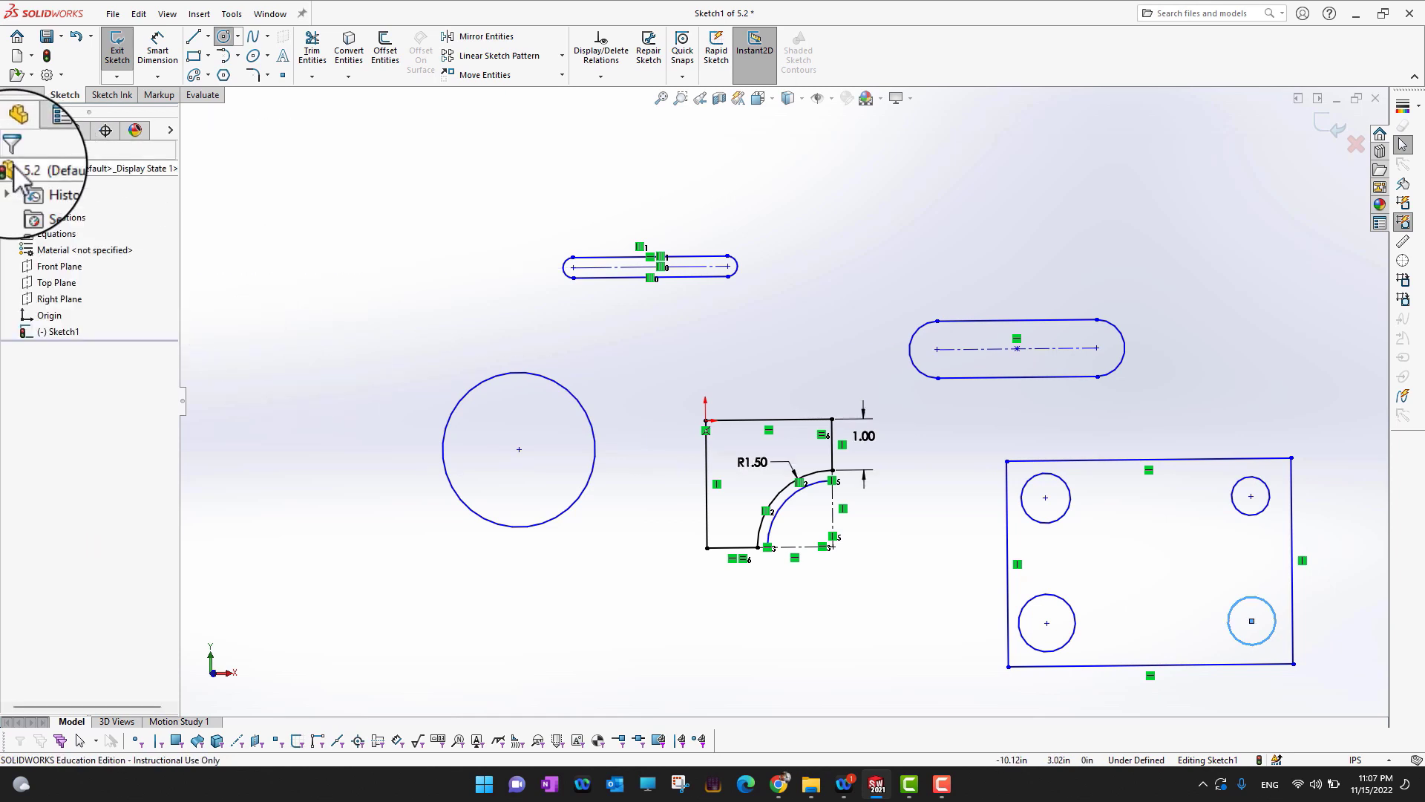
- Try dimensioning the vertical distance from the rectangle's top edge to the upper-right circle's centre
left_click(175, 73)
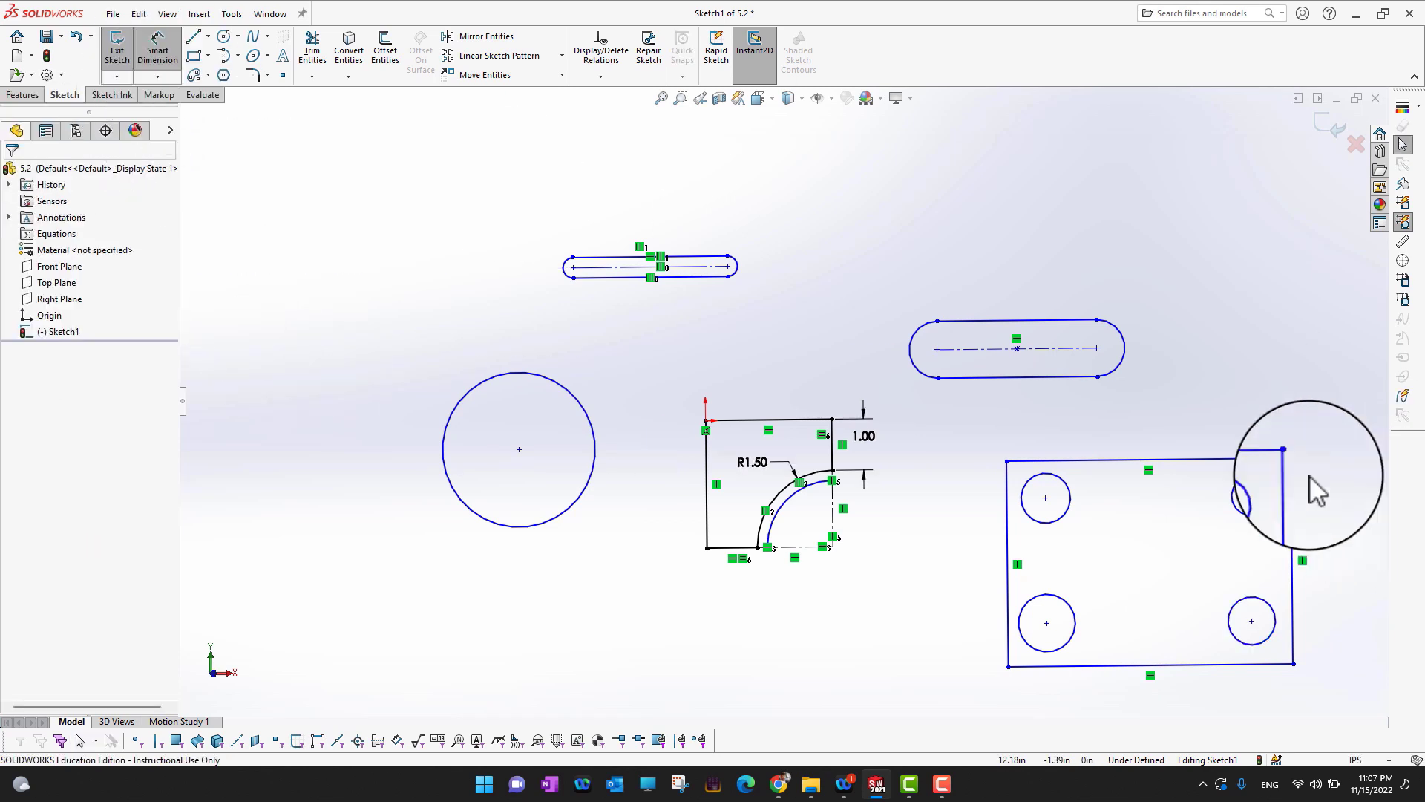
left_click(1247, 461)
left_click(1251, 498)
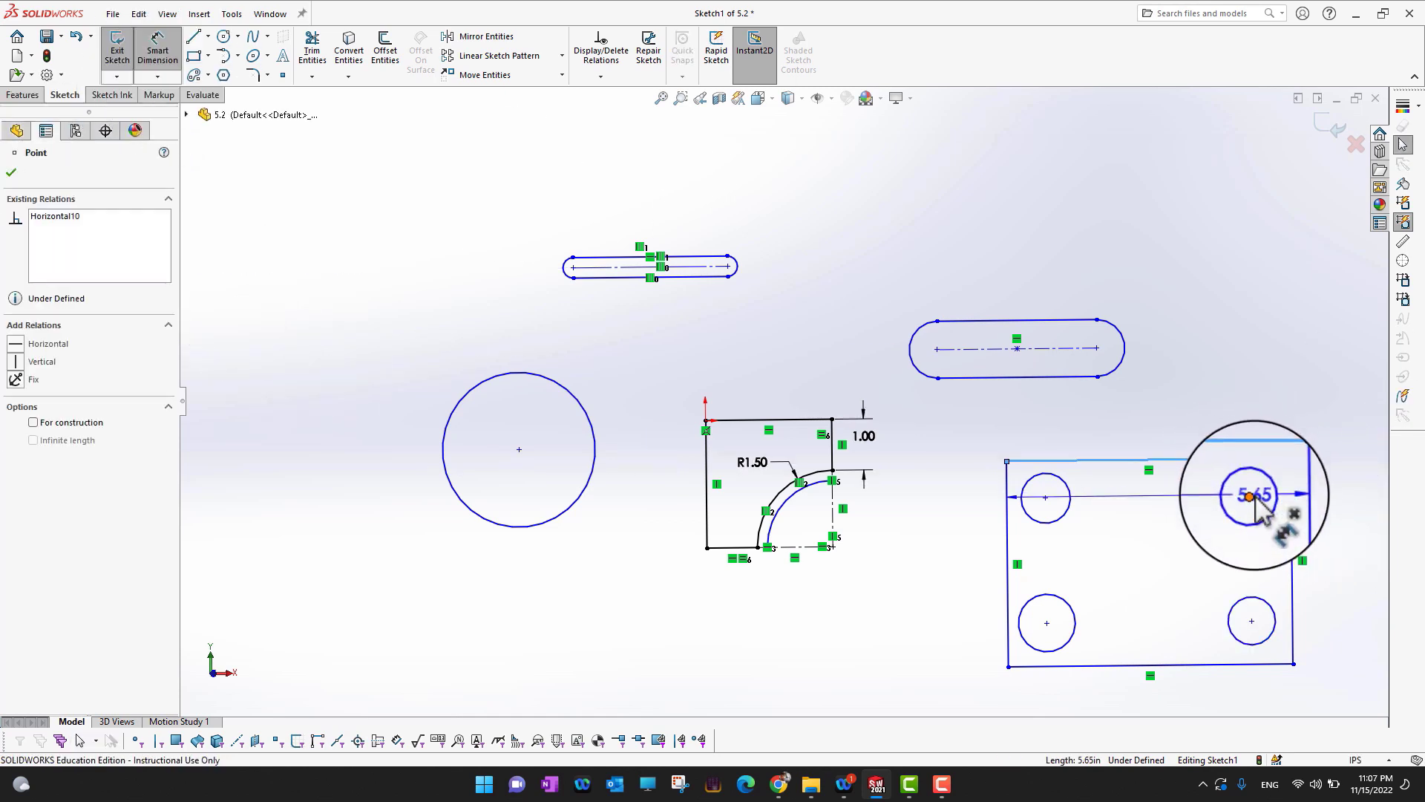
left_click(1327, 479)
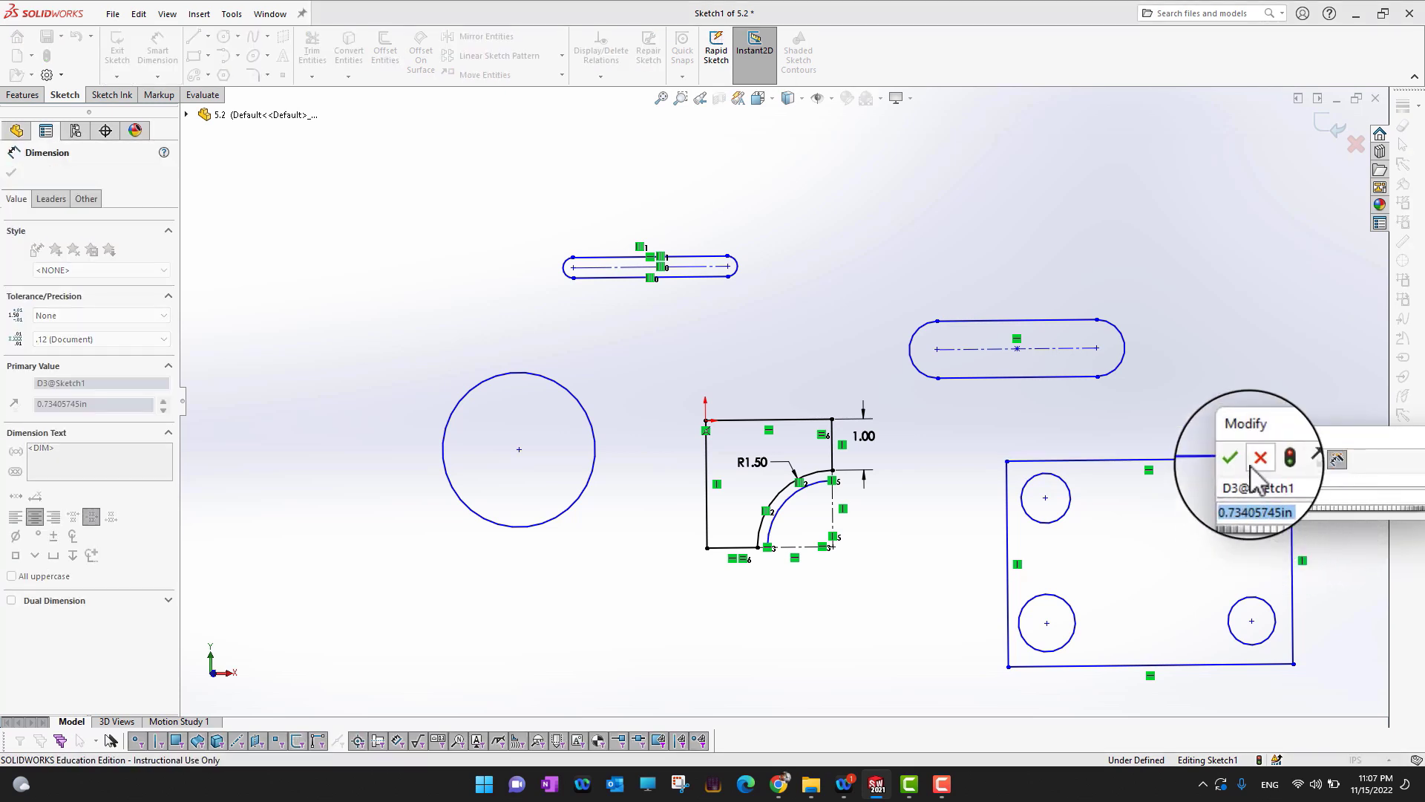
key("Return")
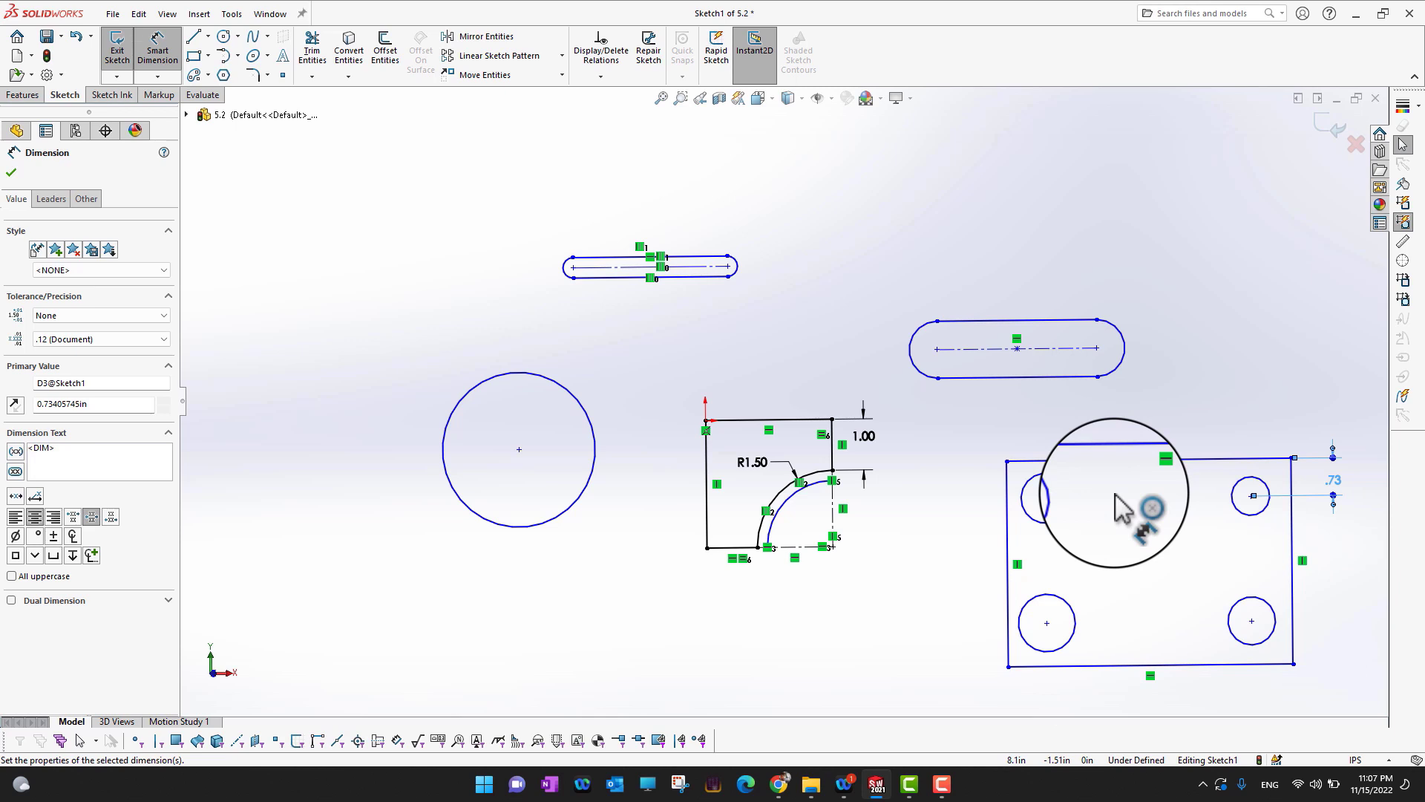
left_click(10, 173)
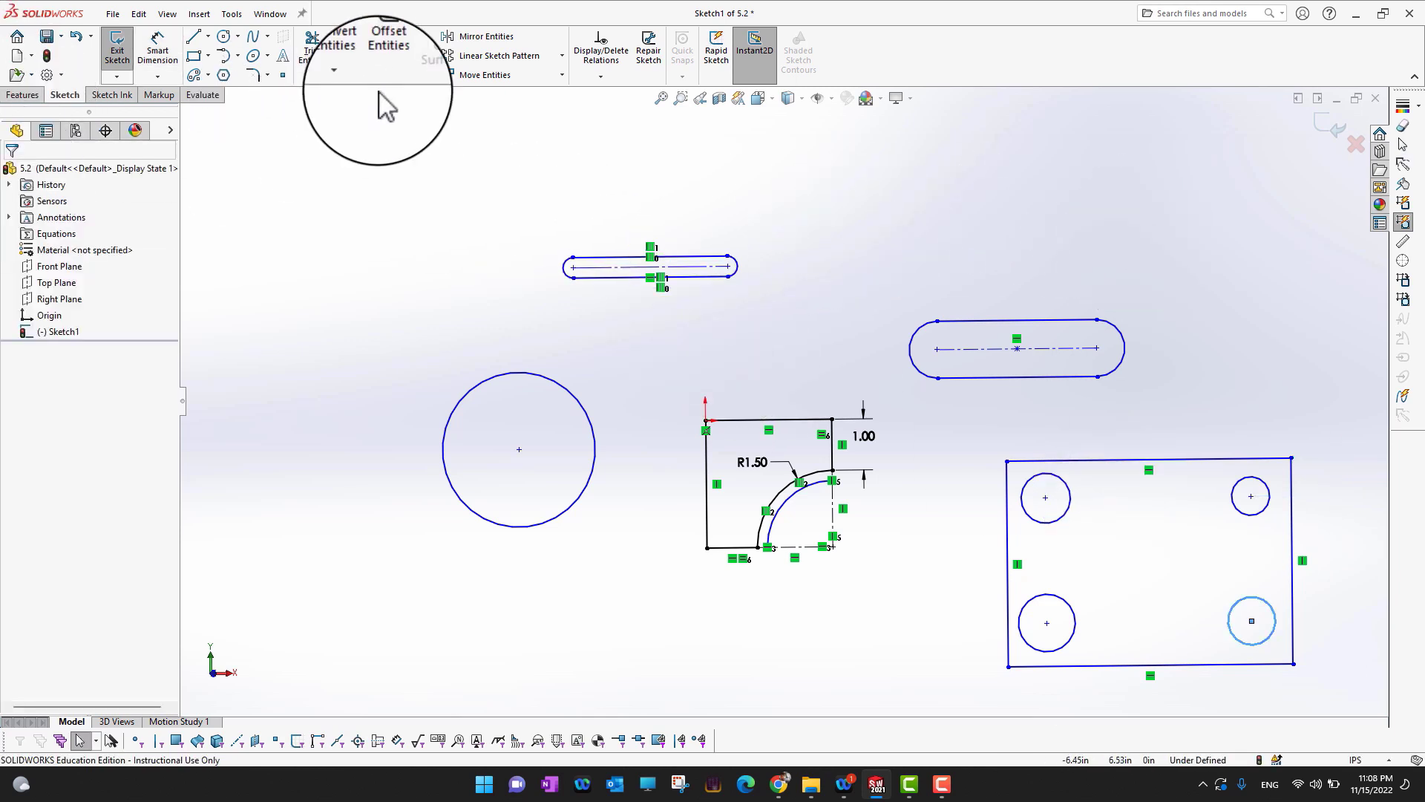
- Offset the whole rectangle chain 0.70 in inward as construction geometry, leaving the lower-right circle out of the offset
left_click(382, 60)
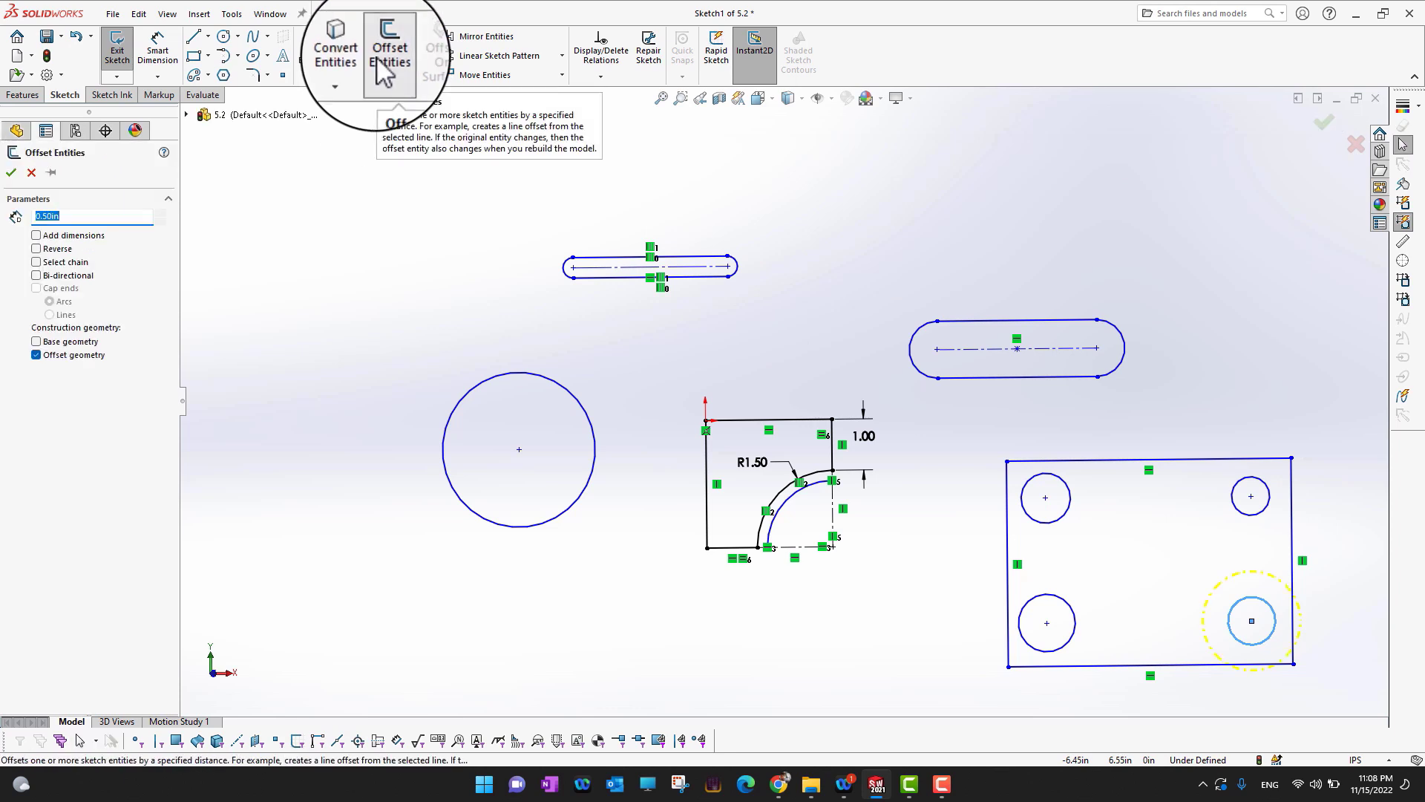
left_click(1233, 462)
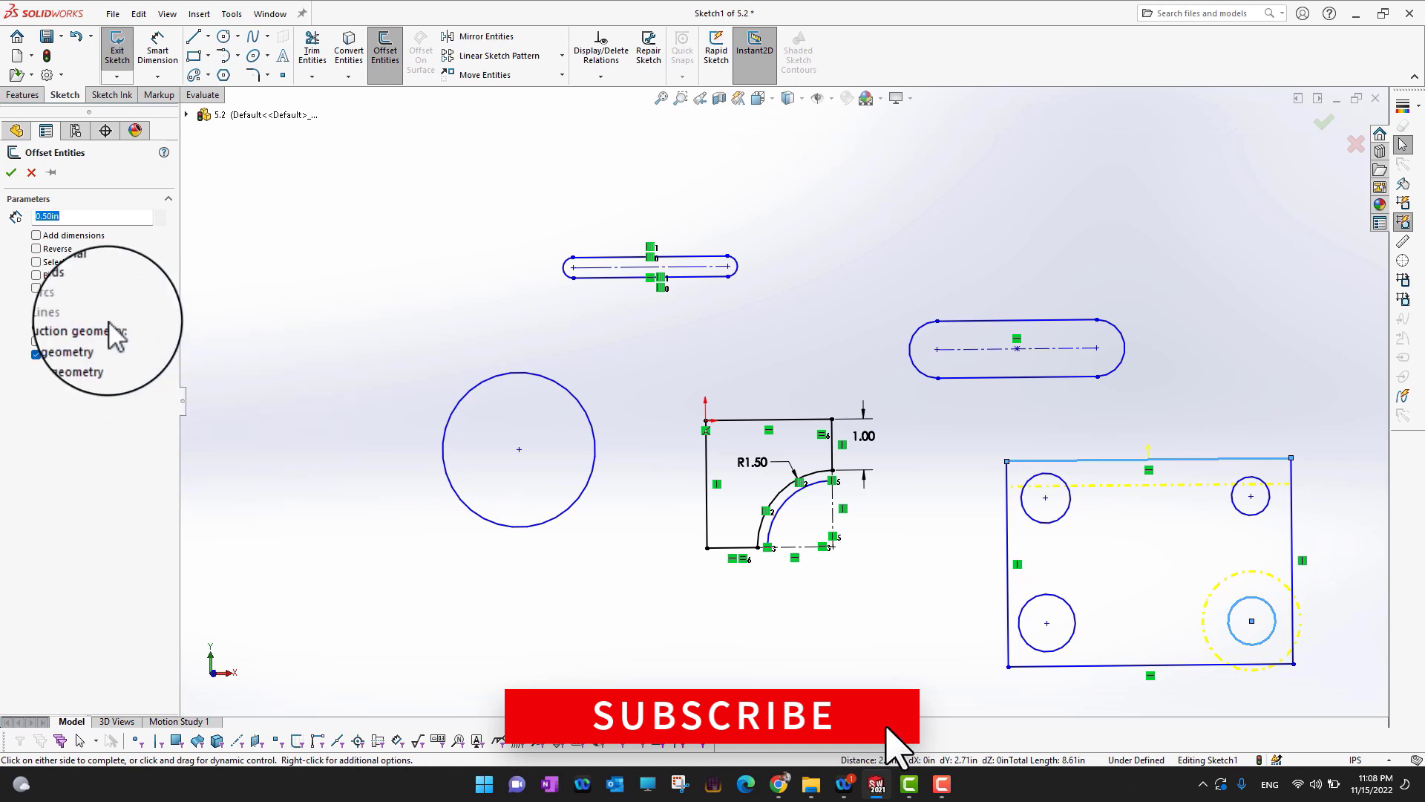
left_click(67, 262)
left_click(55, 249)
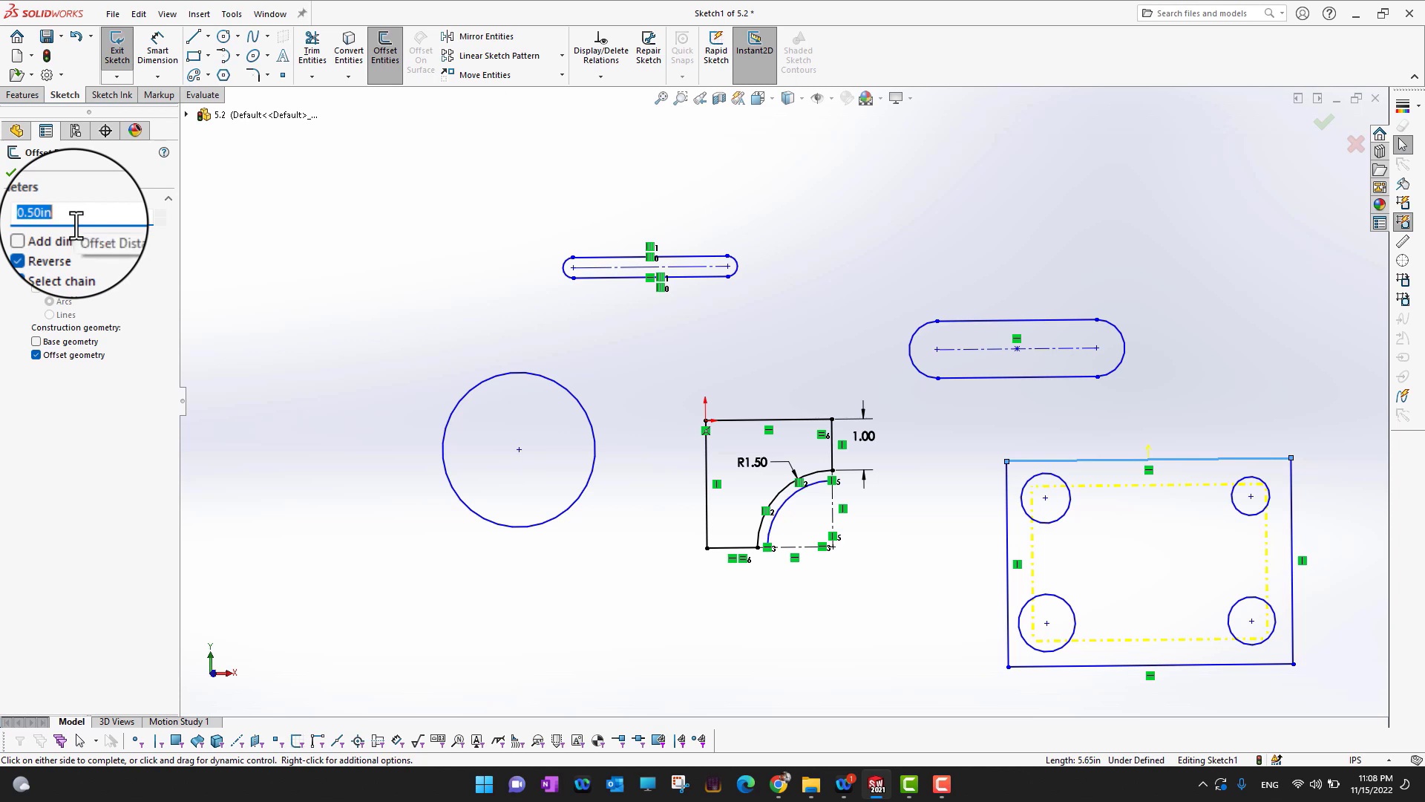
left_click(37, 252)
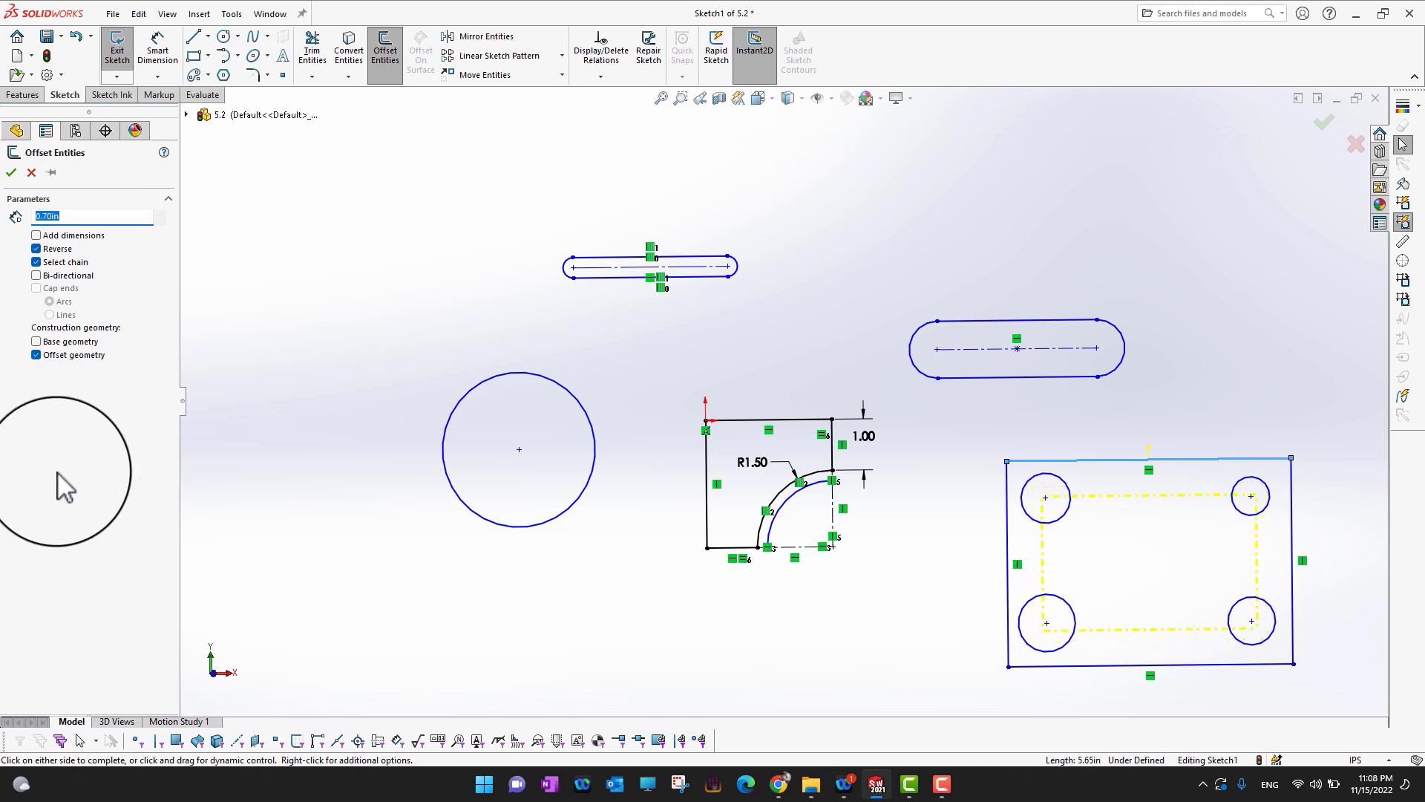
left_click(12, 179)
- Move the circle centres onto the corners of the construction rectangle
left_click_drag(1047, 622, 1058, 639)
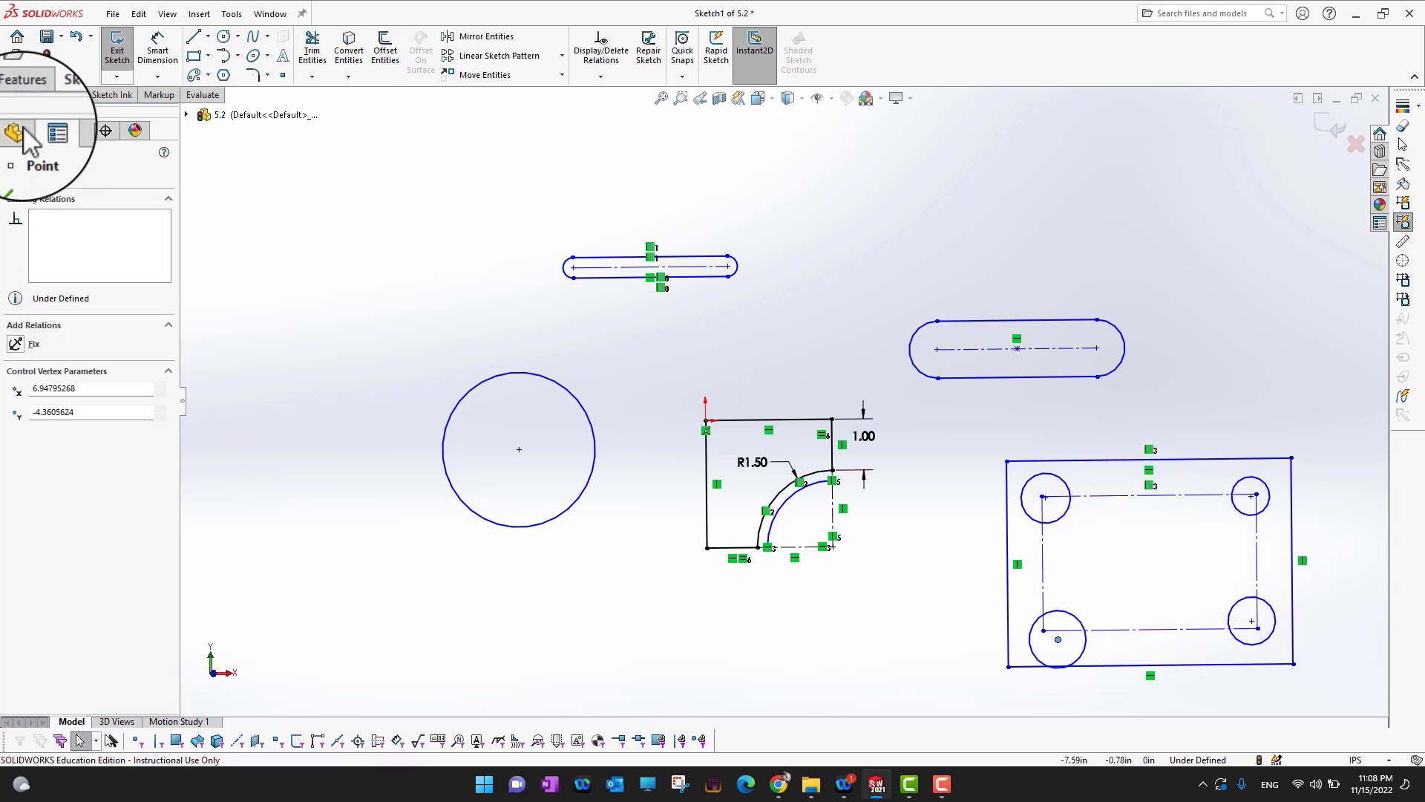
left_click(11, 174)
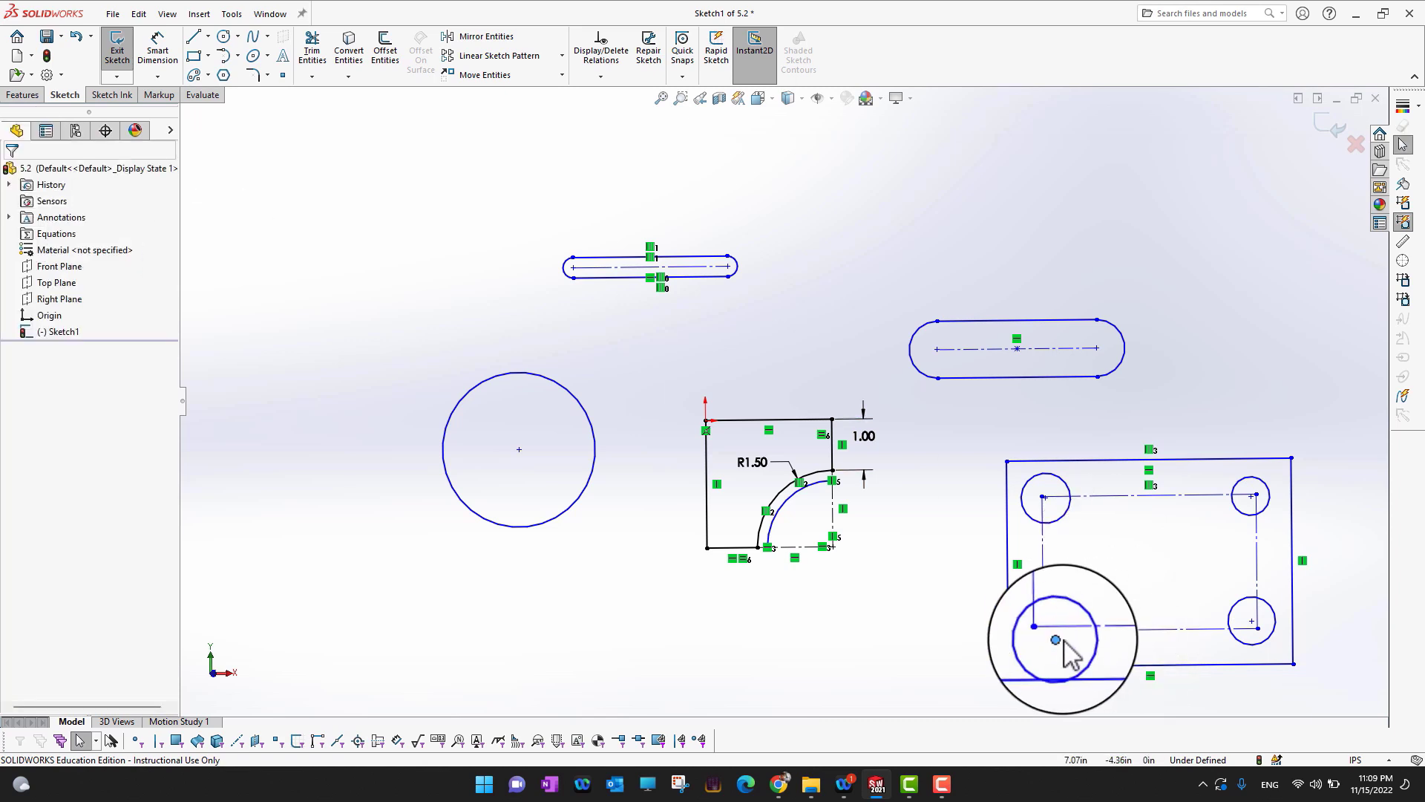
left_click_drag(1059, 639, 1044, 630)
left_click(966, 461)
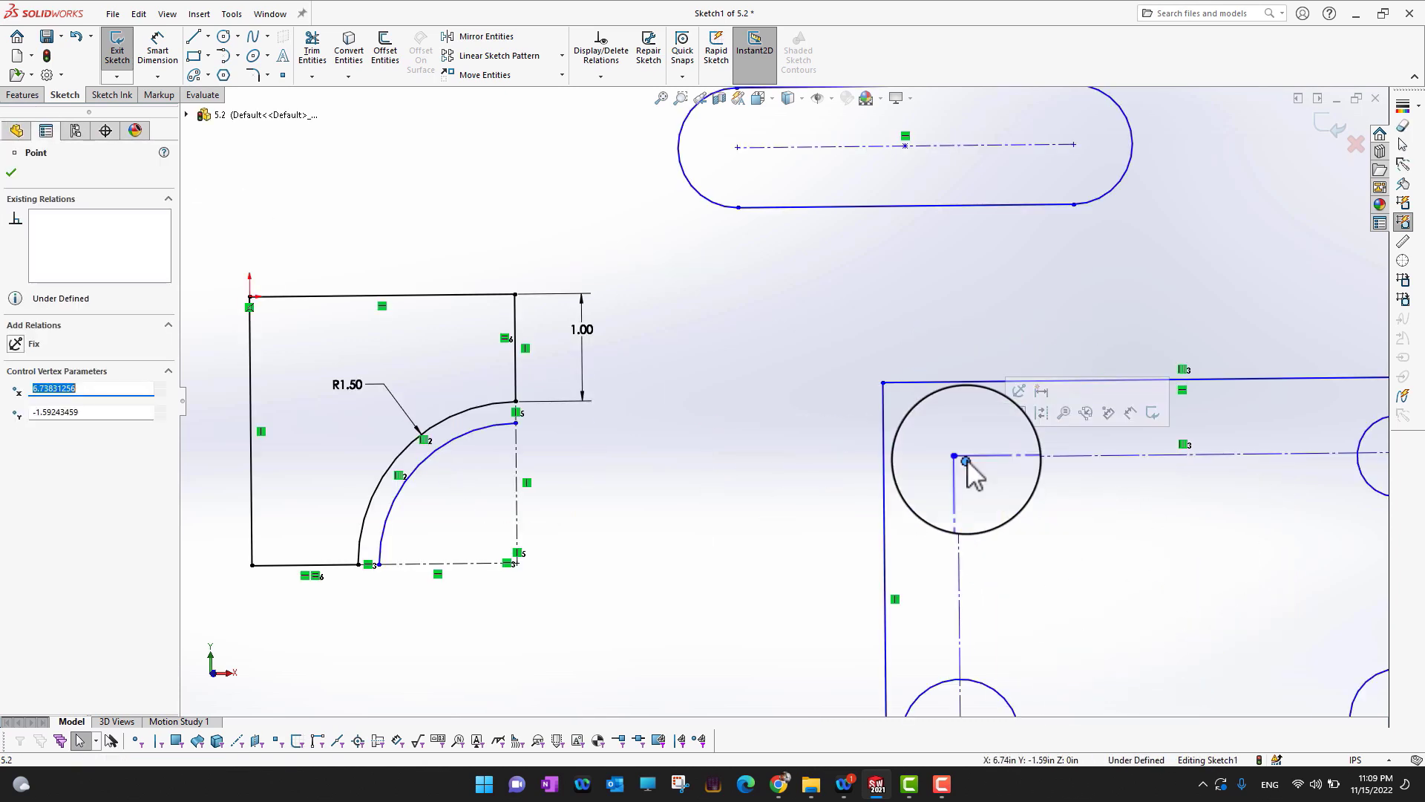
mouse_move(965, 461)
left_mouse_down()
mouse_move(991, 492)
mouse_move(965, 462)
left_mouse_up()
left_click(1049, 483)
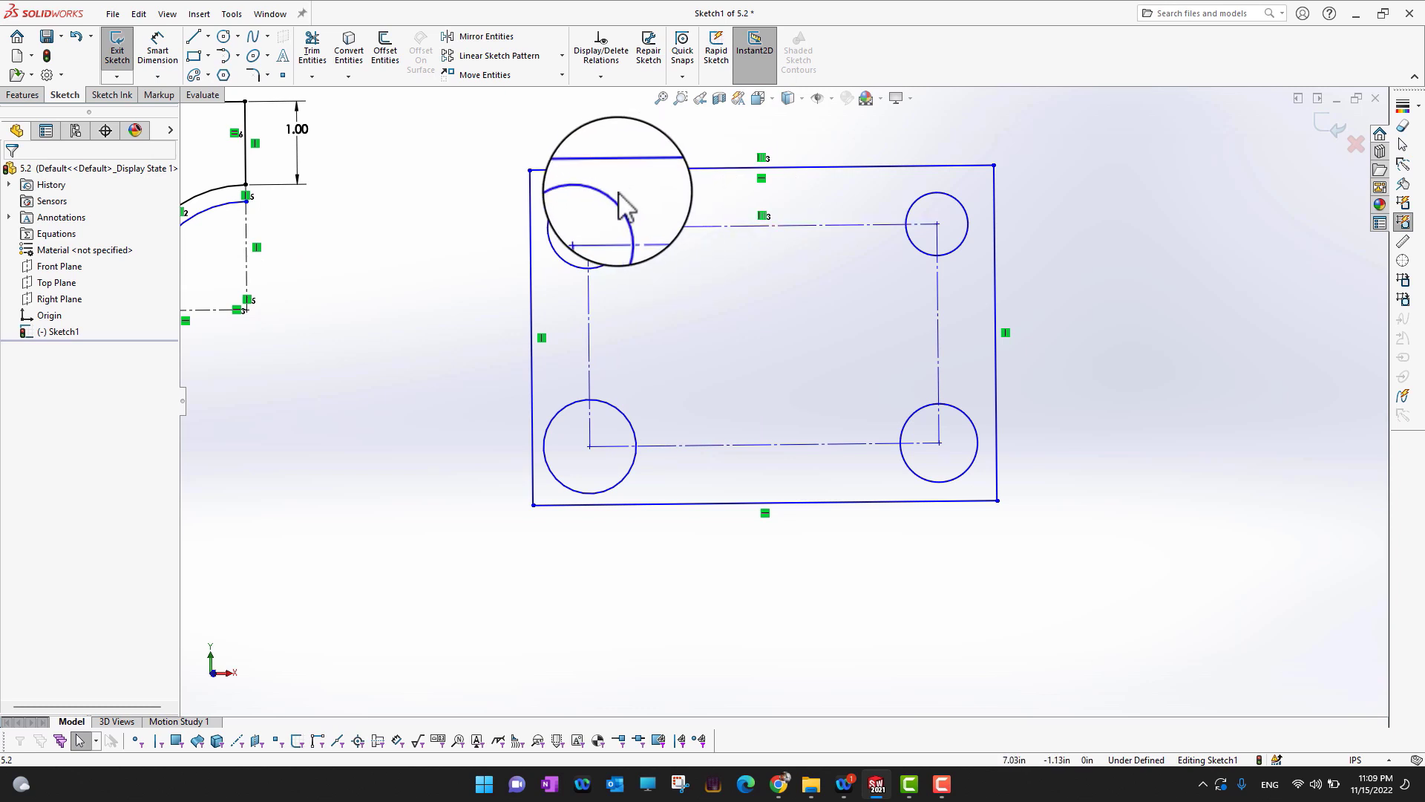
- Add an Equal relation between the four corner circles
left_click(618, 199)
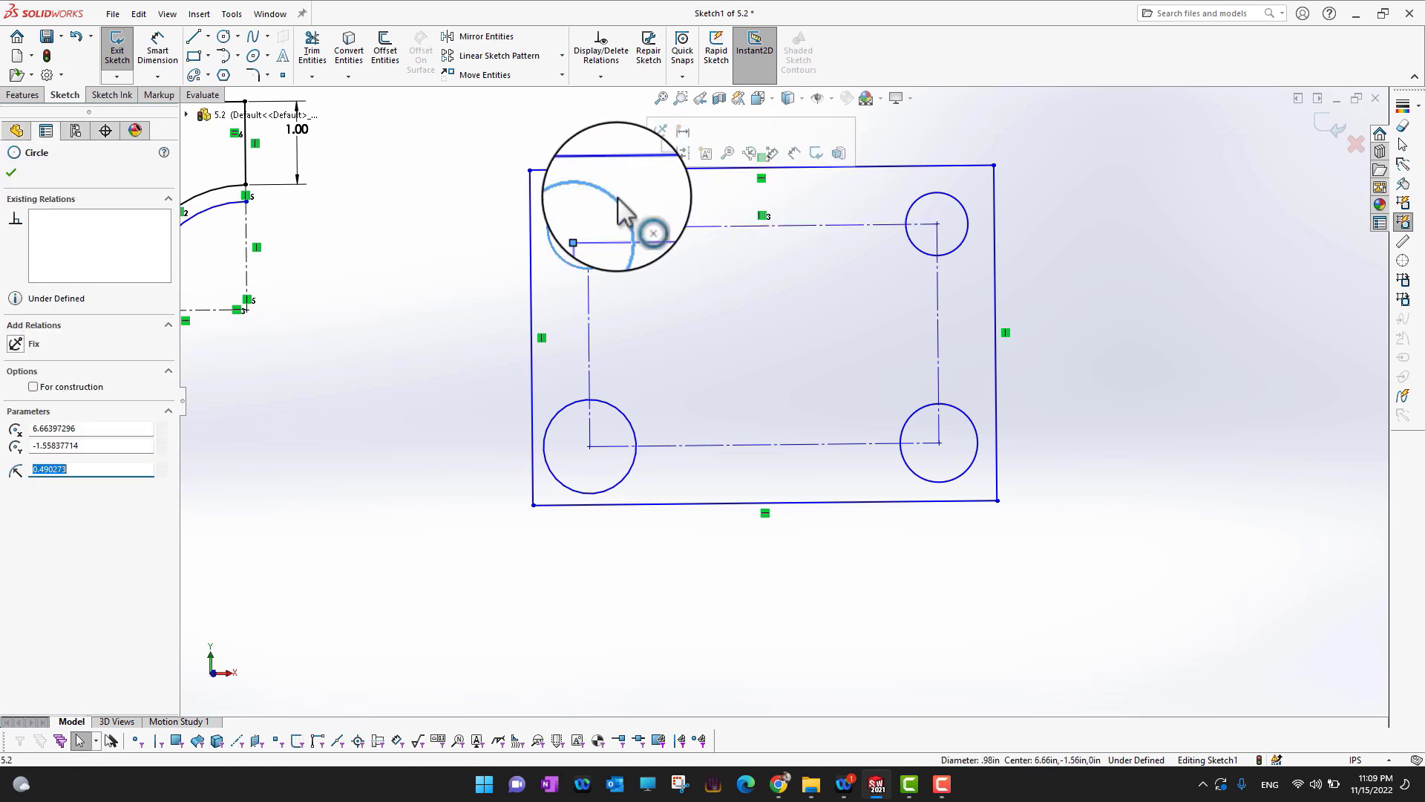
left_click(935, 194, "ctrl")
left_click(976, 451, "ctrl")
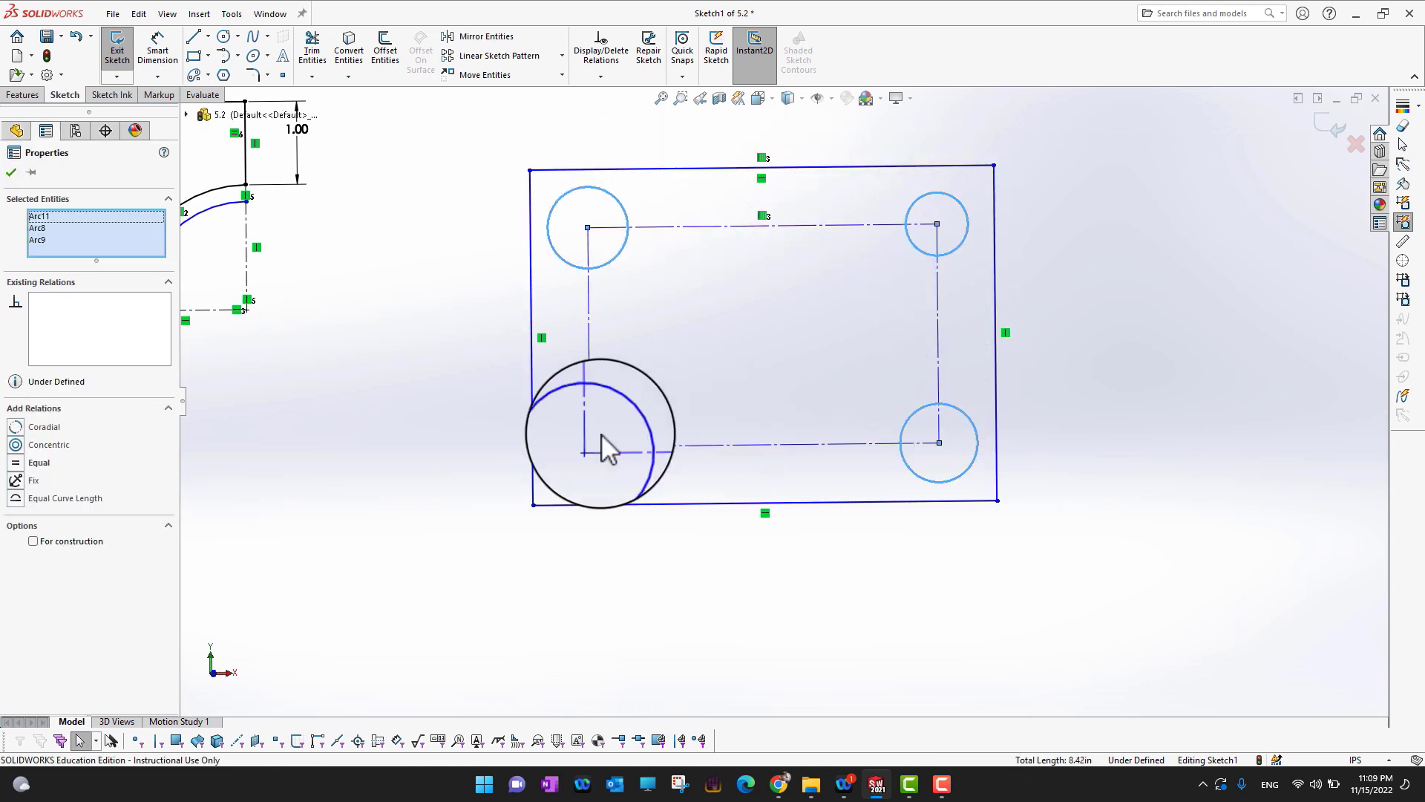
left_click(614, 488, "ctrl")
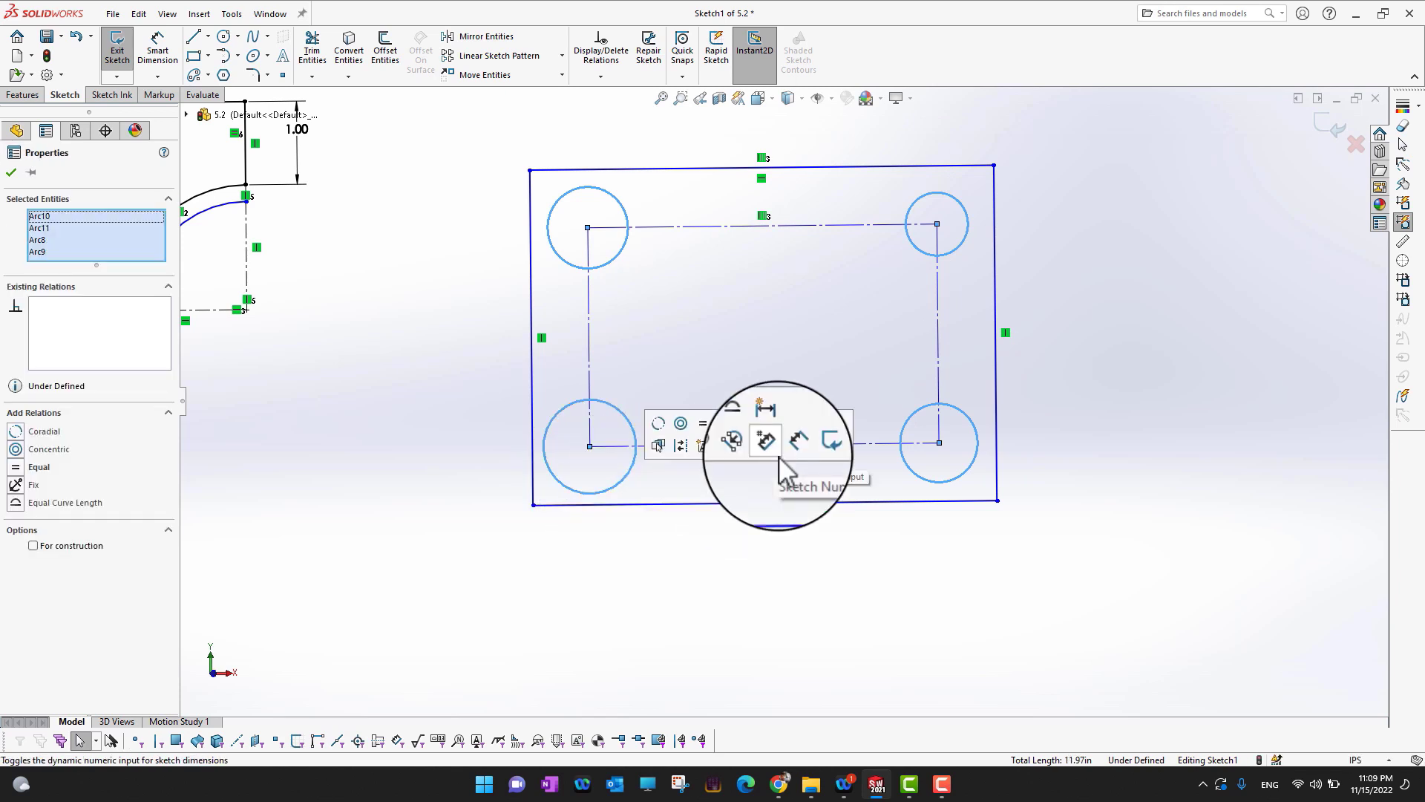
left_click(715, 426)
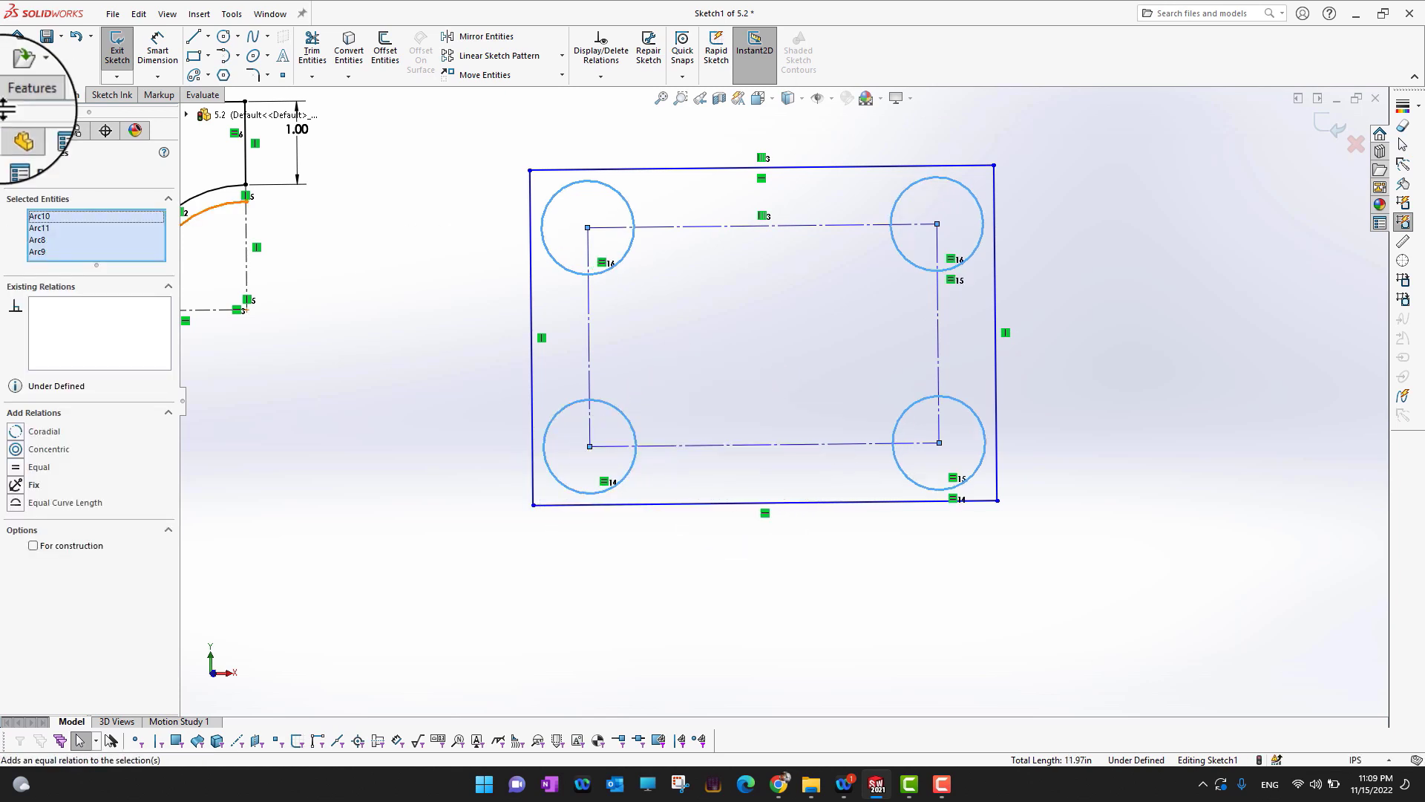
left_click(14, 176)
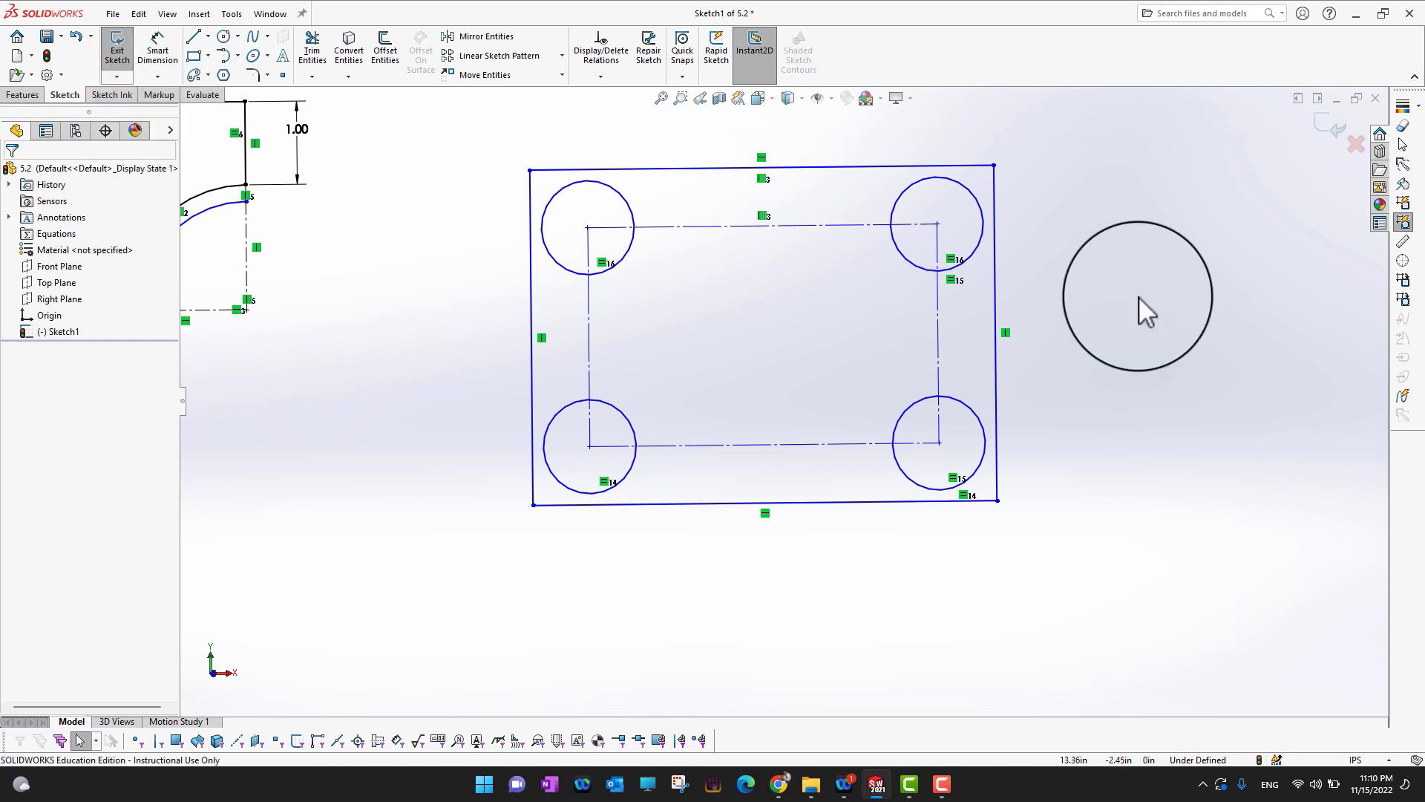
- Dimension the upper-right circle's diameter as 0.8 in
left_click(157, 48)
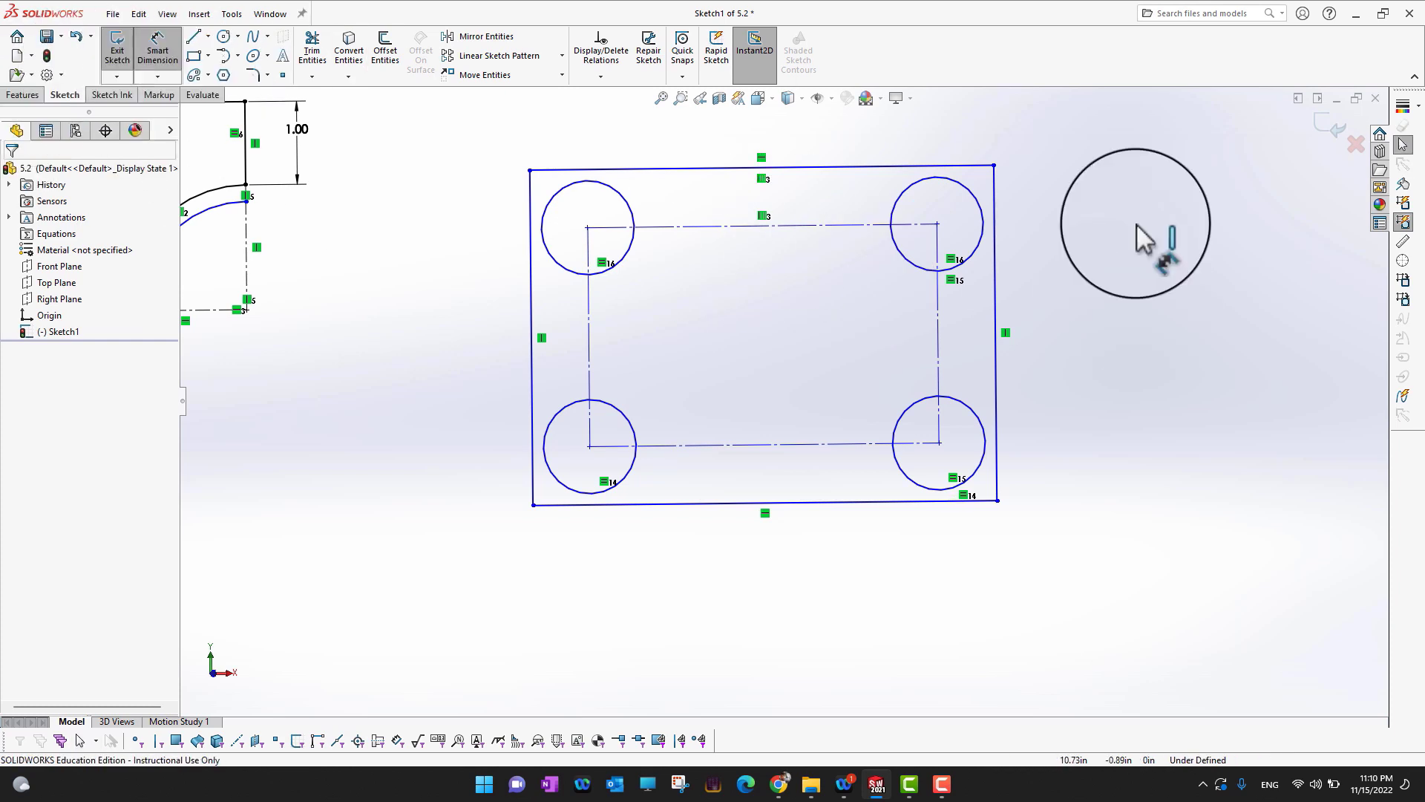
left_click(984, 245)
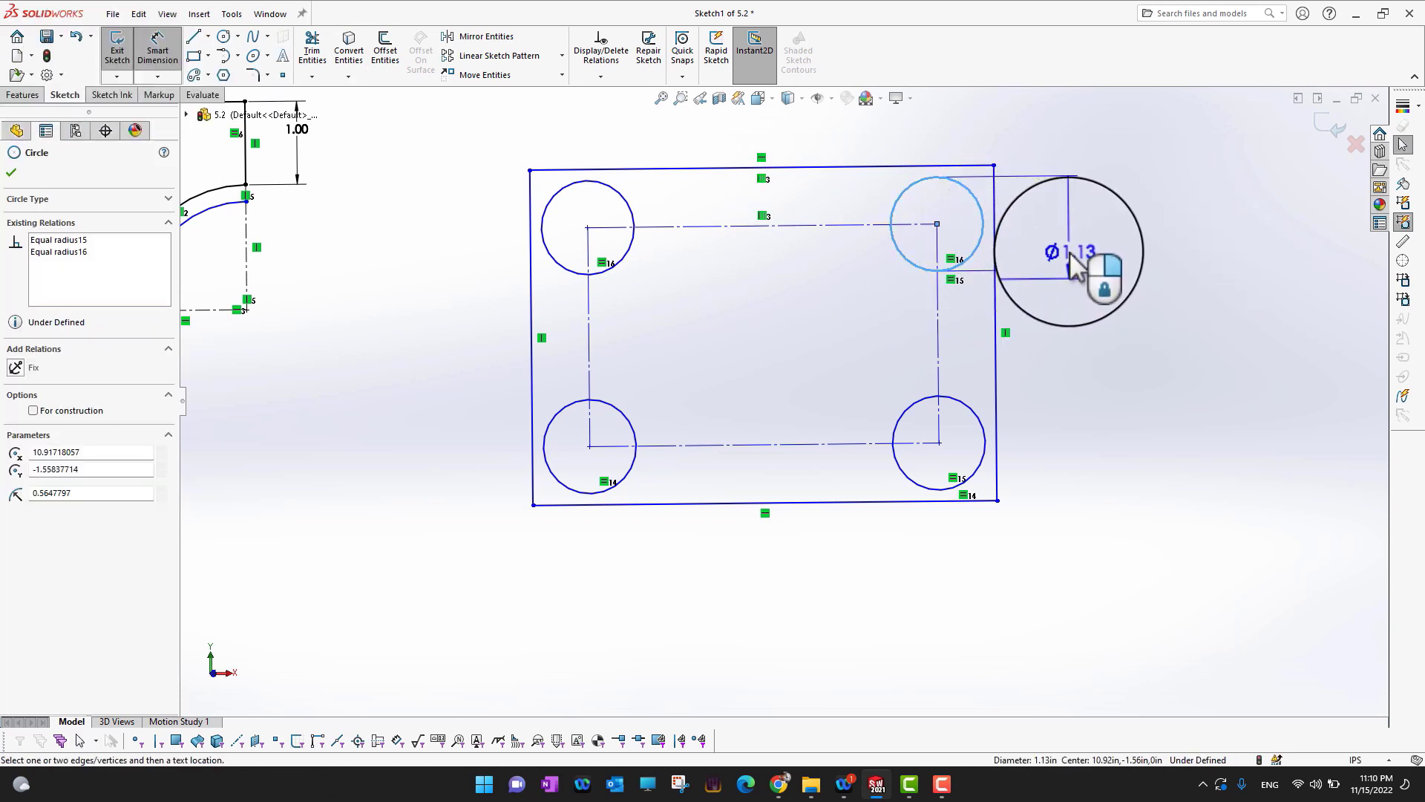
left_click(1078, 241)
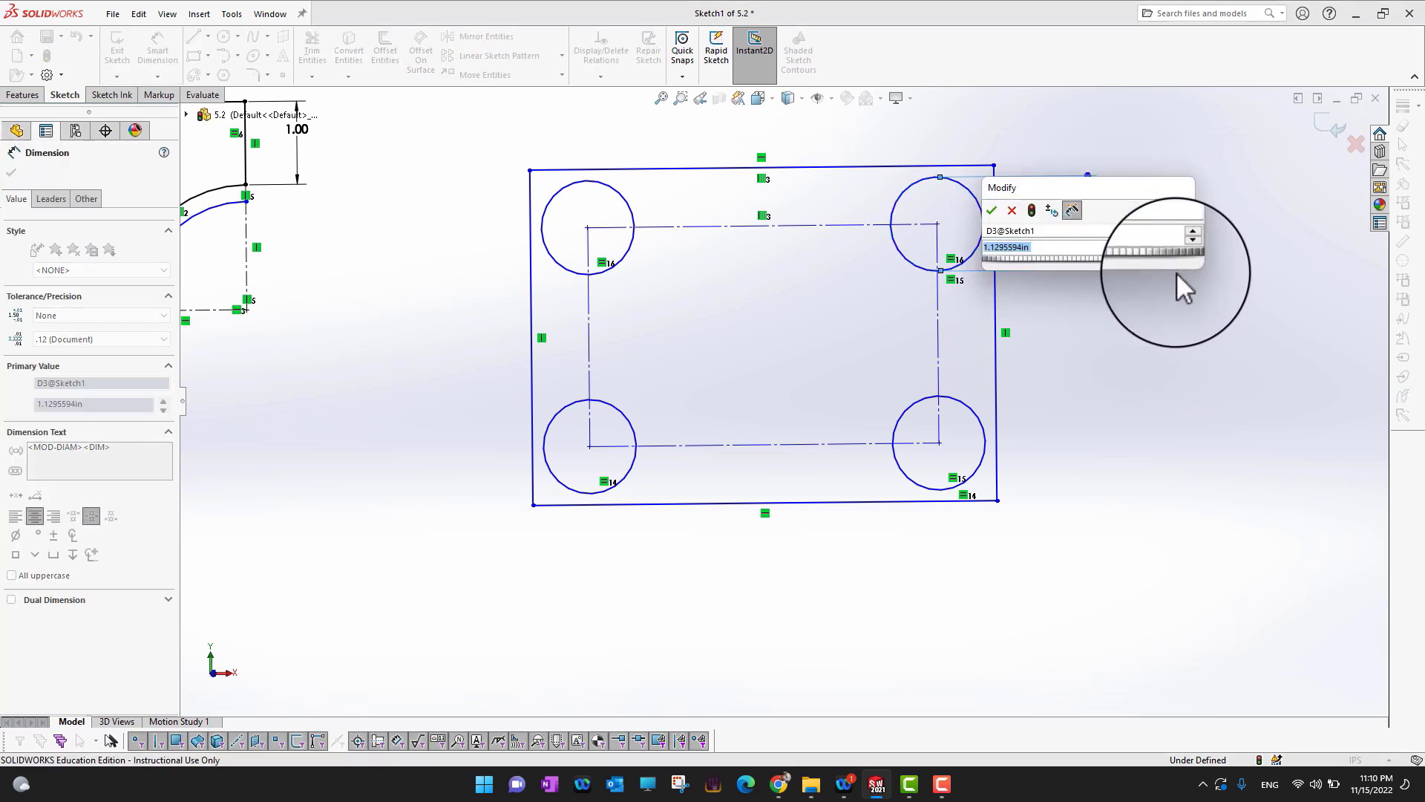
type("0.8")
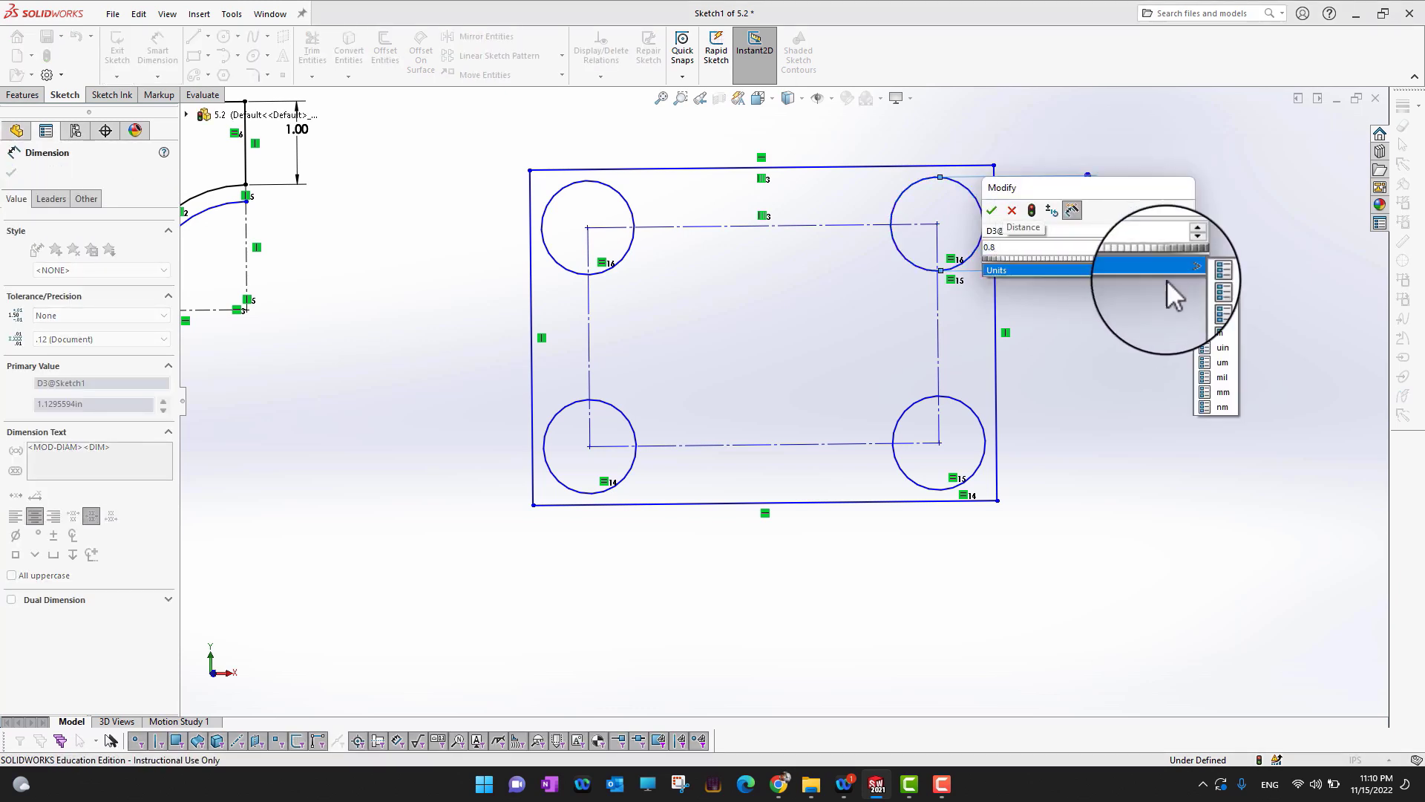
left_click(992, 213)
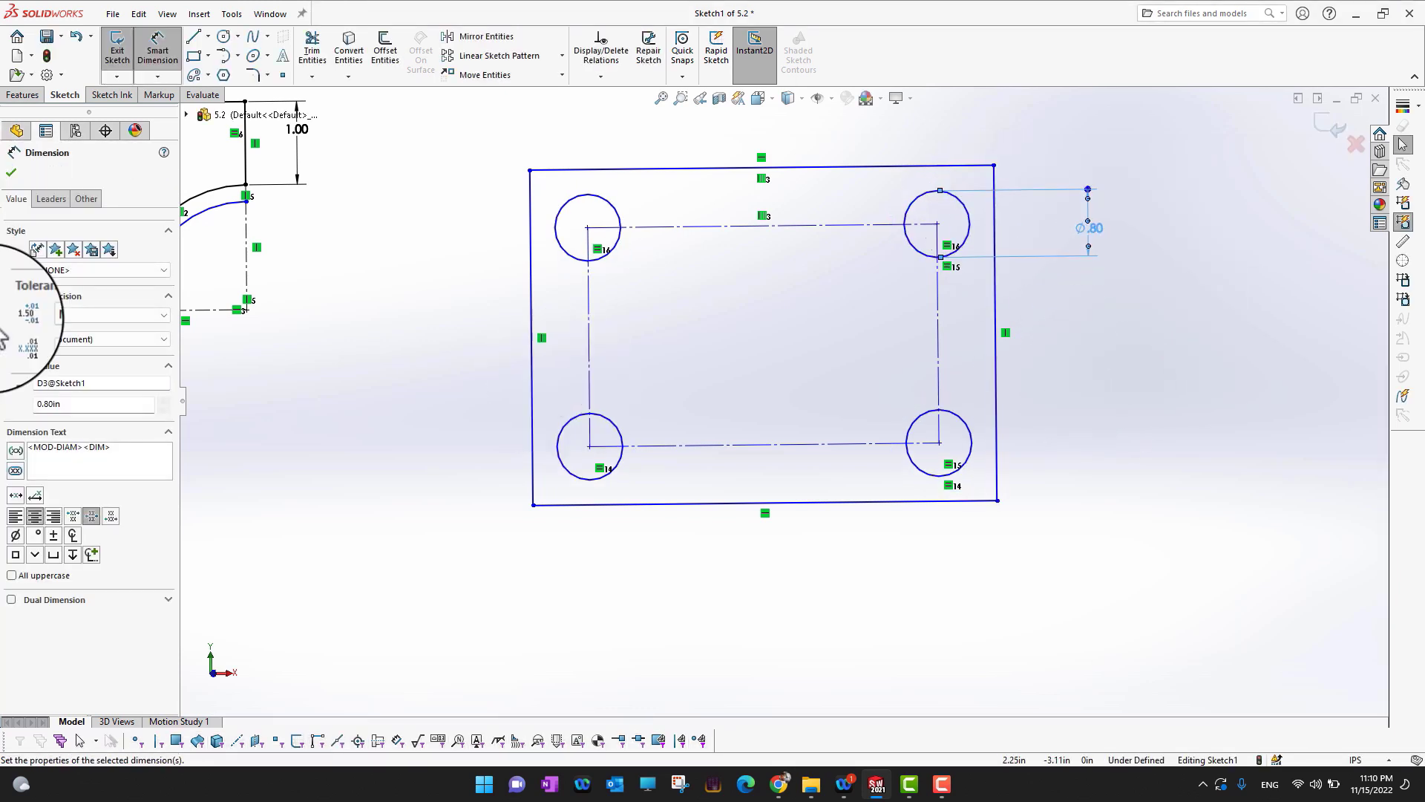
left_click(11, 170)
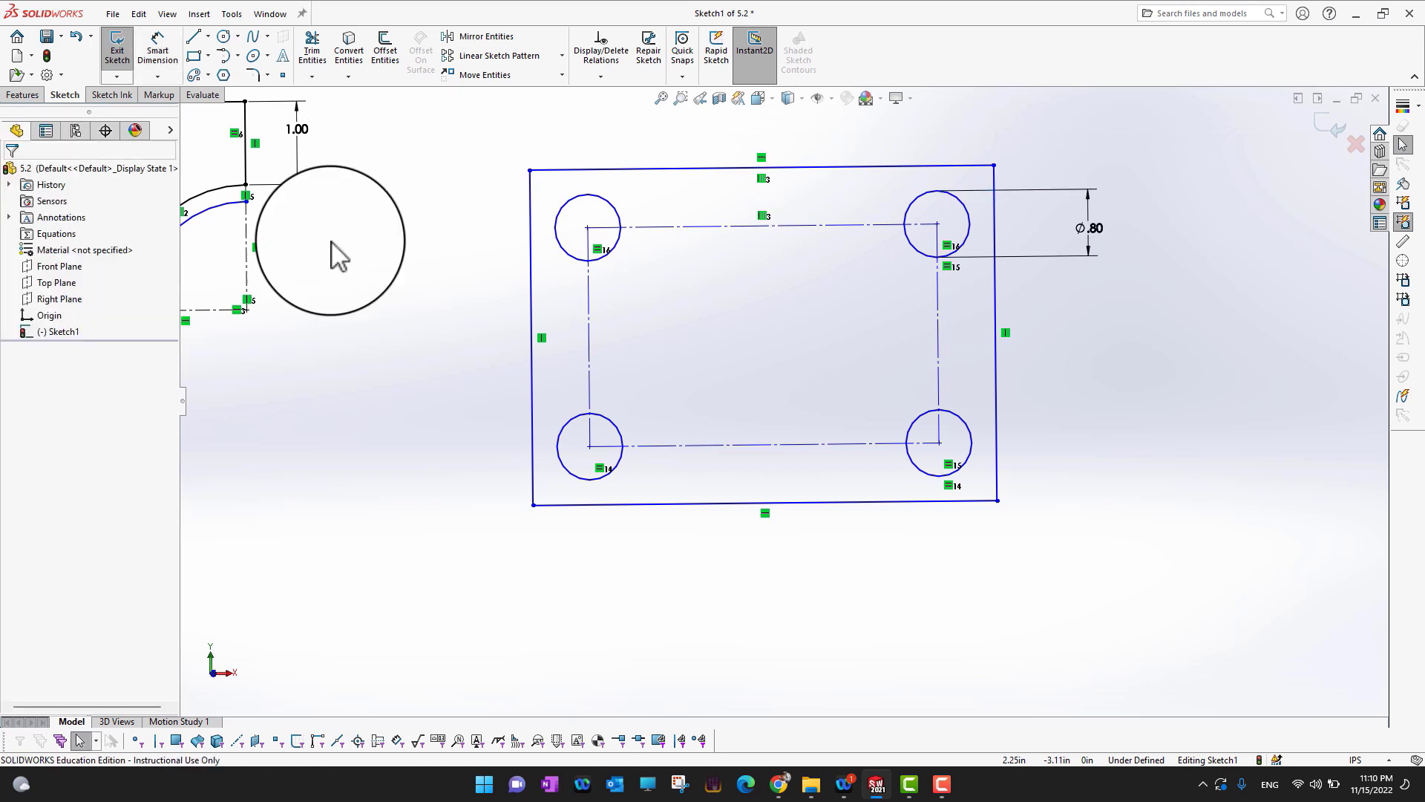